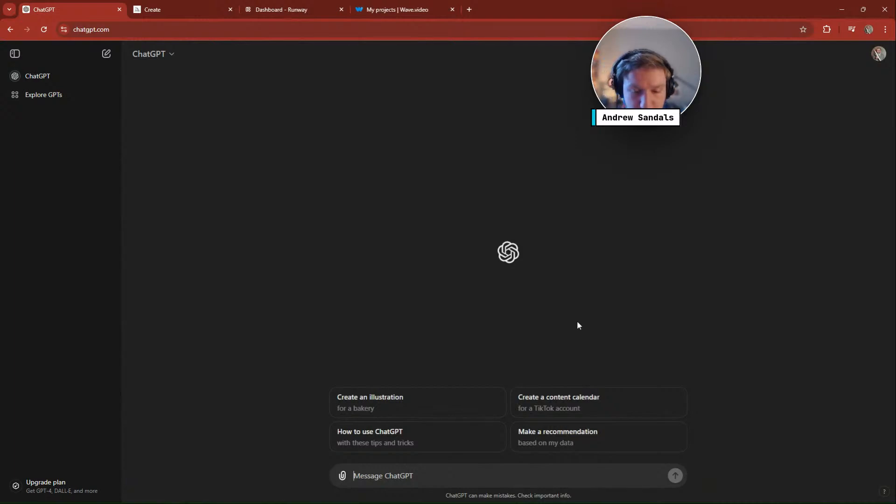
- Write a prompt asking for a description of a room in a rustic mountain chalet as a background for someone seated at a table
type("give me description of a room in rustic mountain cabin as a background for someone seated at a table")
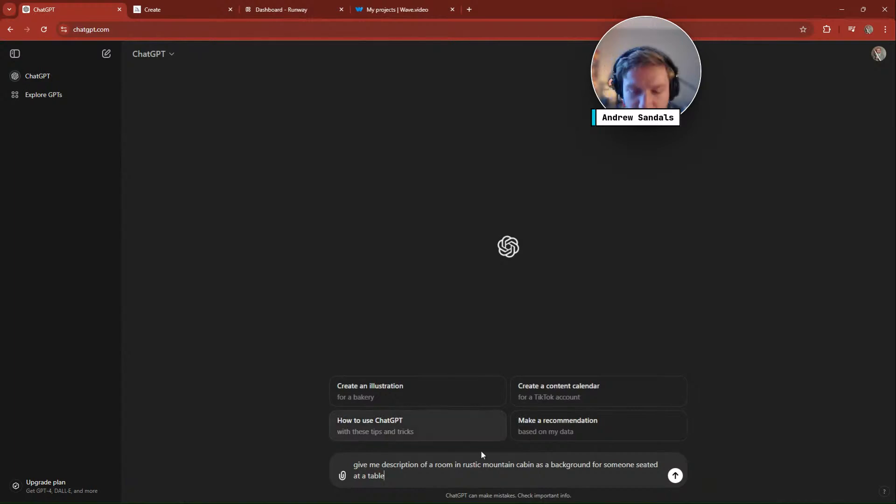
left_click(535, 463)
key("BackSpace")
key("BackSpace")
key("BackSpace")
key("BackSpace")
key("BackSpace")
type("chalet")
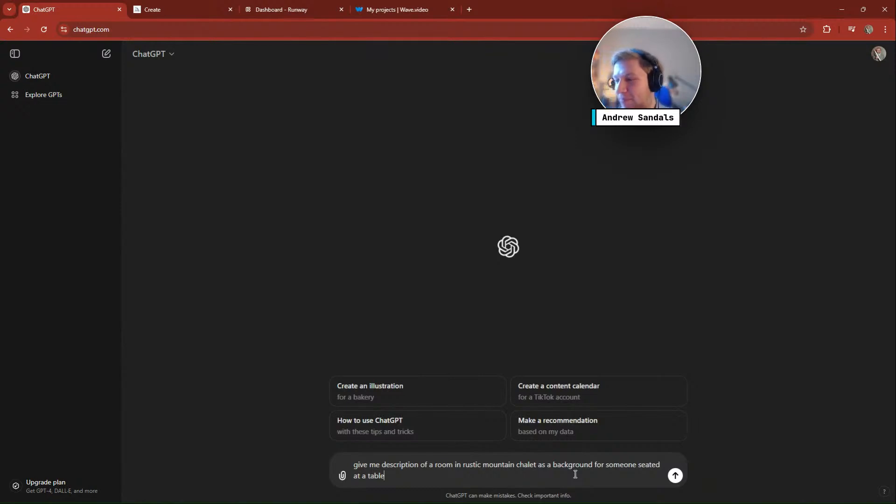
- Extend the chalet prompt with "give me lots of detail" and send it
mouse_move(454, 503)
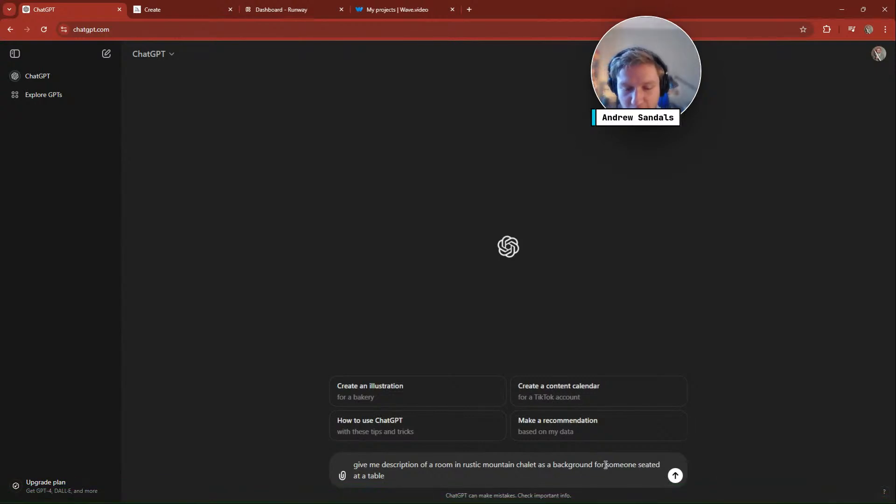
type("give me ")
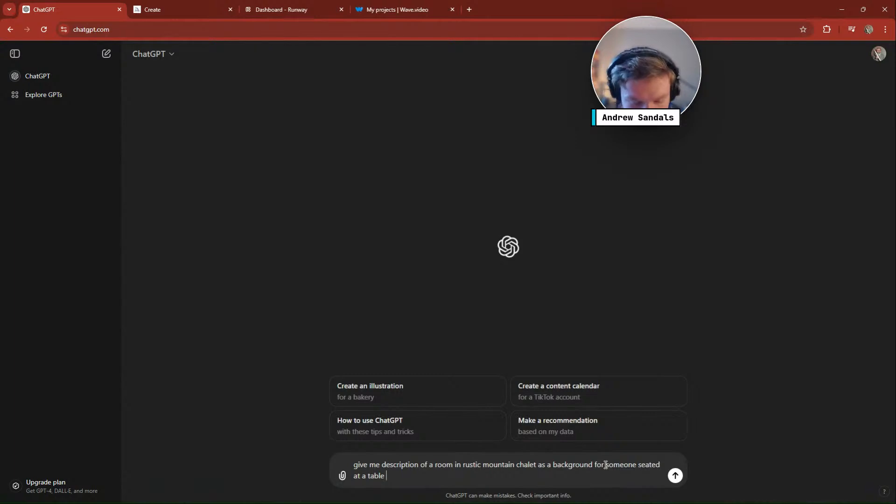
type("lots of detail")
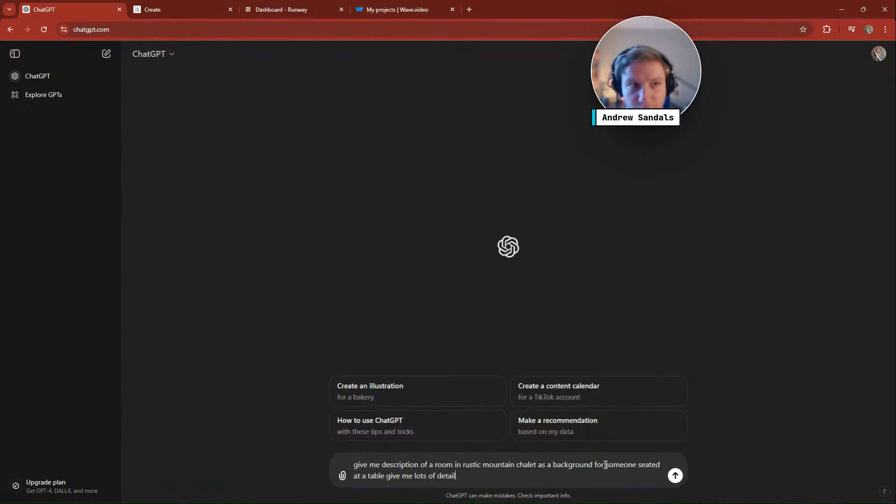
left_click(676, 476)
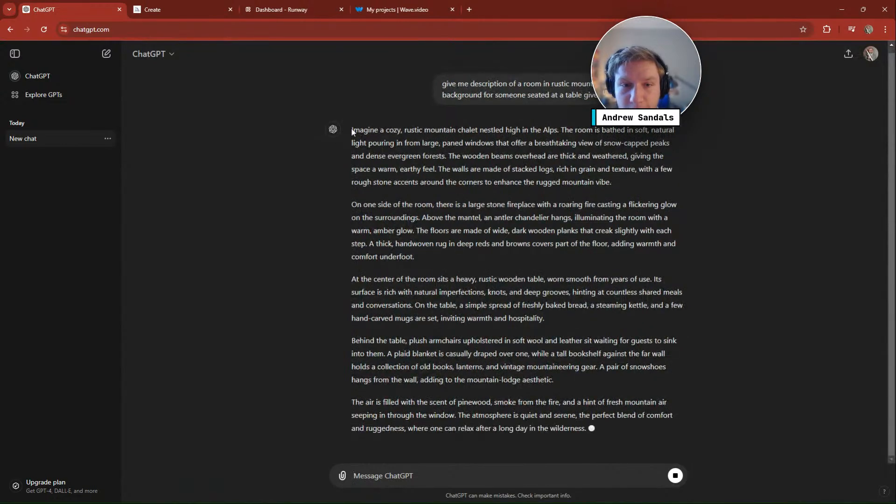
- Copy the full generated description of the rustic mountain chalet, from "Imagine a cozy" to "in the wilderness"
left_click_drag(352, 132, 353, 133)
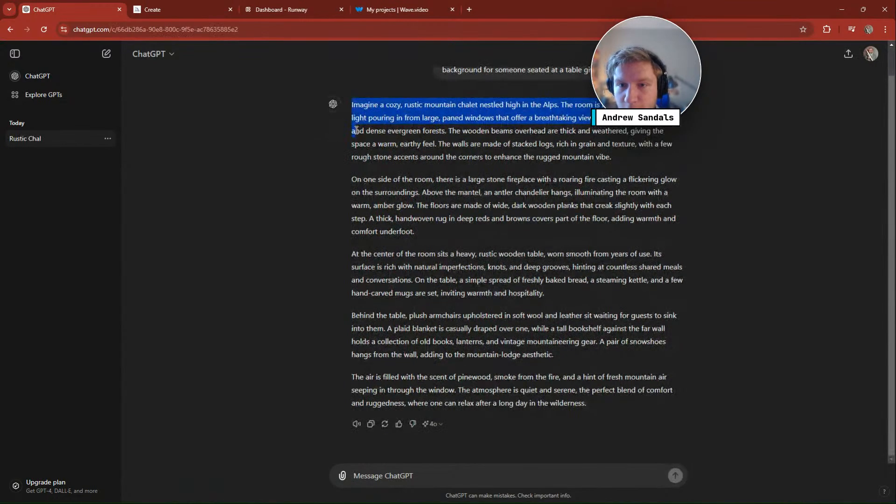
left_click(418, 209)
left_click_drag(589, 404, 347, 137)
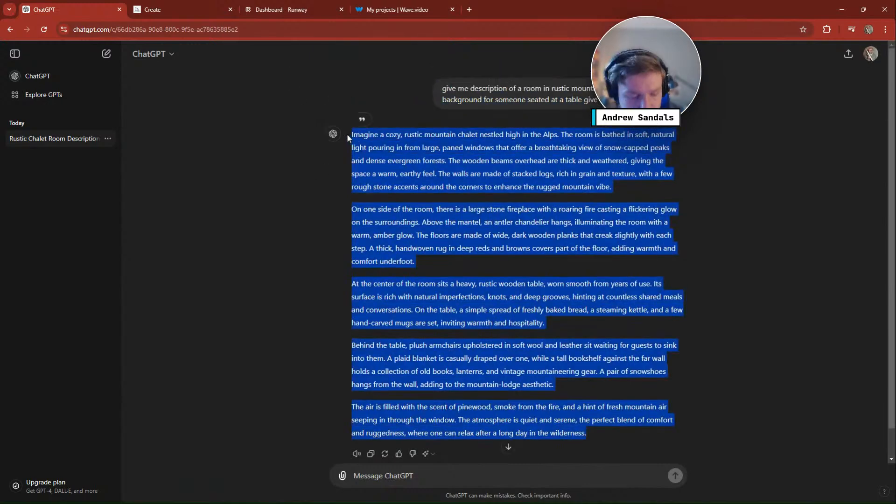
left_click(693, 200)
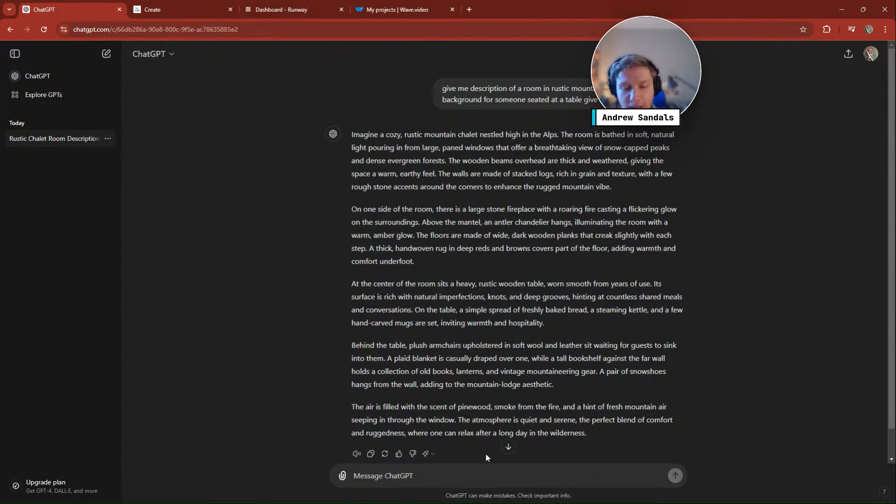
- Begin a follow-up prompt with the words "give me lots of detail for"
left_click(510, 444)
scroll(571, 393, "up", 1)
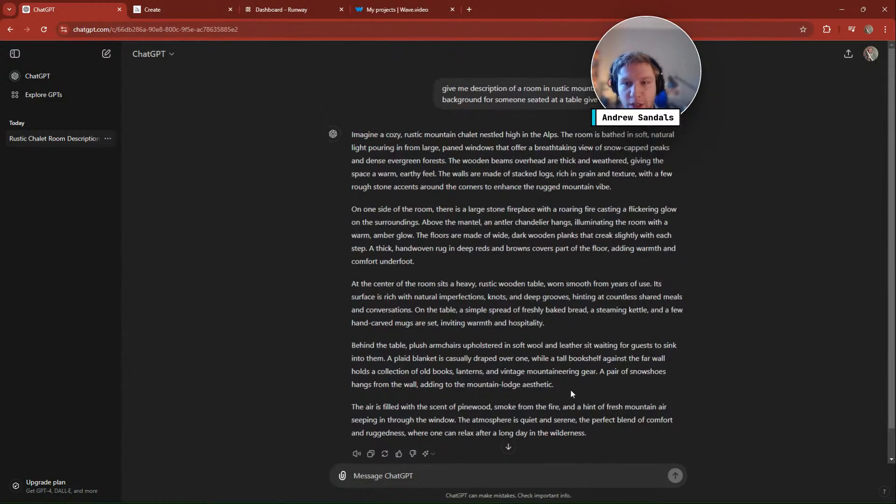
type("give me lotsd o")
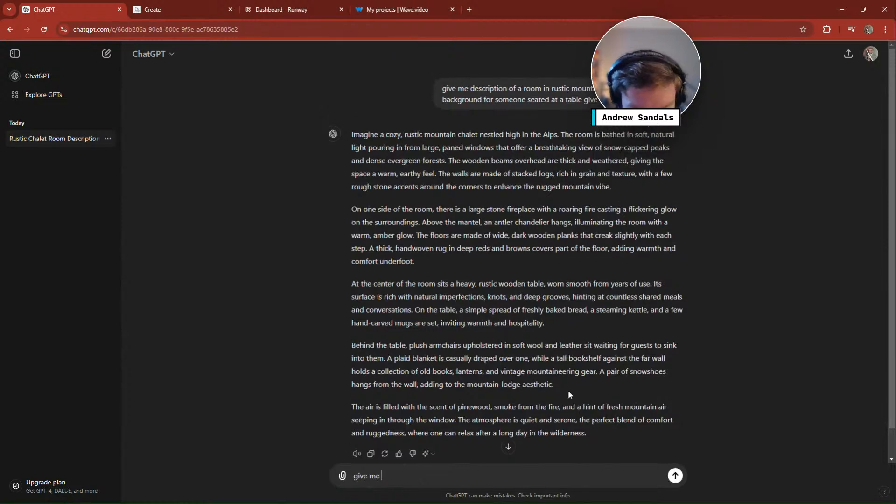
key("BackSpace")
key("BackSpace")
key("BackSpace")
type("o")
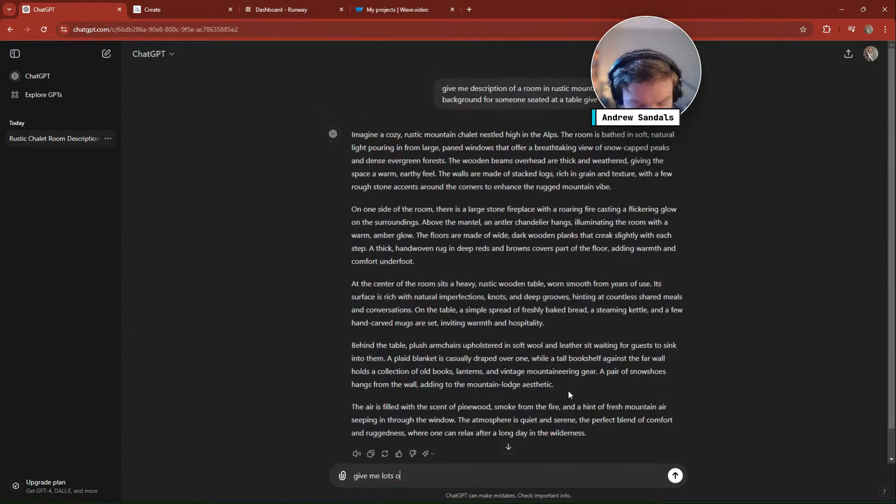
type("f detail of ")
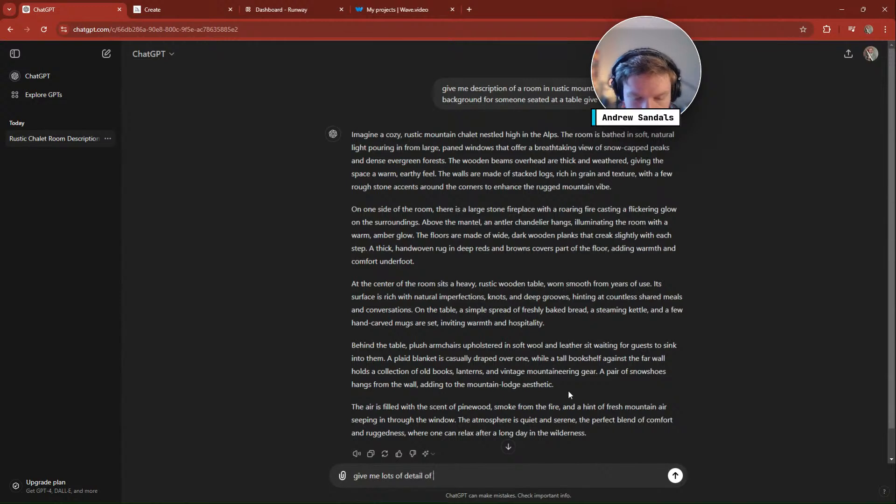
type("a backgor")
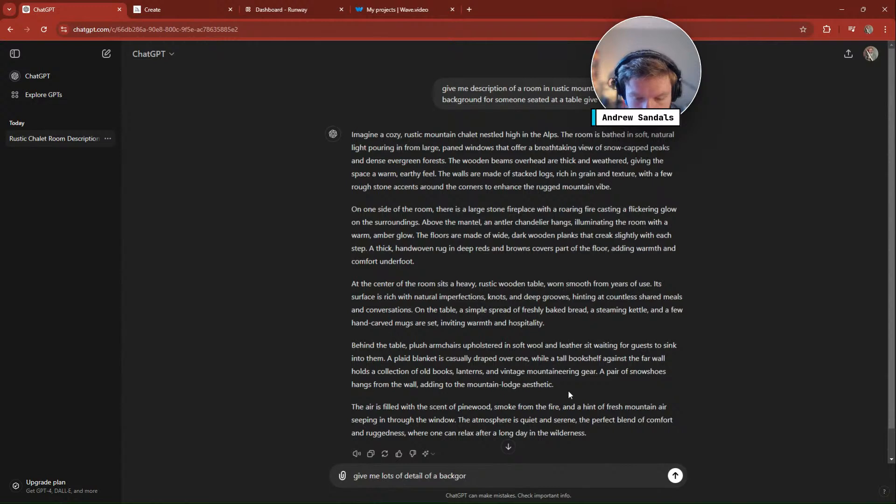
key("BackSpace")
key("BackSpace")
key("BackSpace")
key("BackSpace")
key("BackSpace")
key("BackSpace")
key("BackSpace")
key("BackSpace")
key("BackSpace")
key("BackSpace")
key("BackSpace")
type("for my backgro")
key("BackSpace")
key("BackSpace")
key("BackSpace")
key("BackSpace")
key("BackSpace")
key("BackSpace")
key("BackSpace")
key("BackSpace")
key("BackSpace")
key("BackSpace")
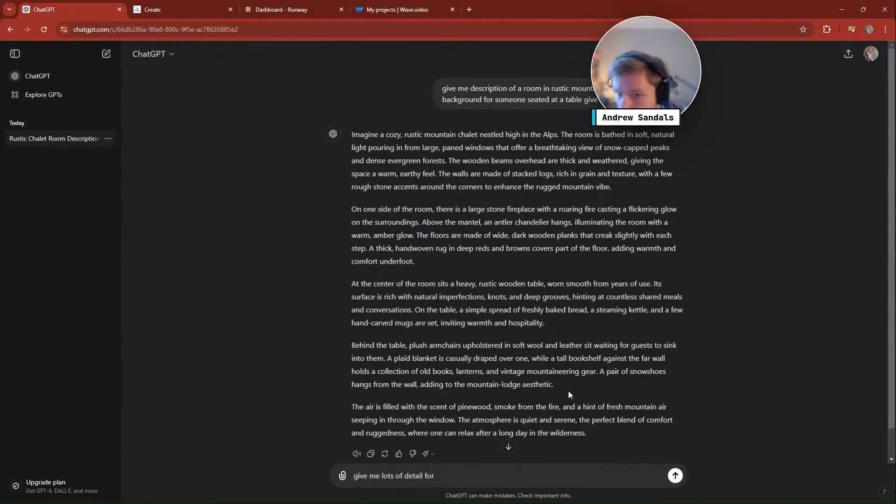
- Complete the follow-up prompt with "someone seated at a table in a high-rise office" and send it
type("someone seated at a table")
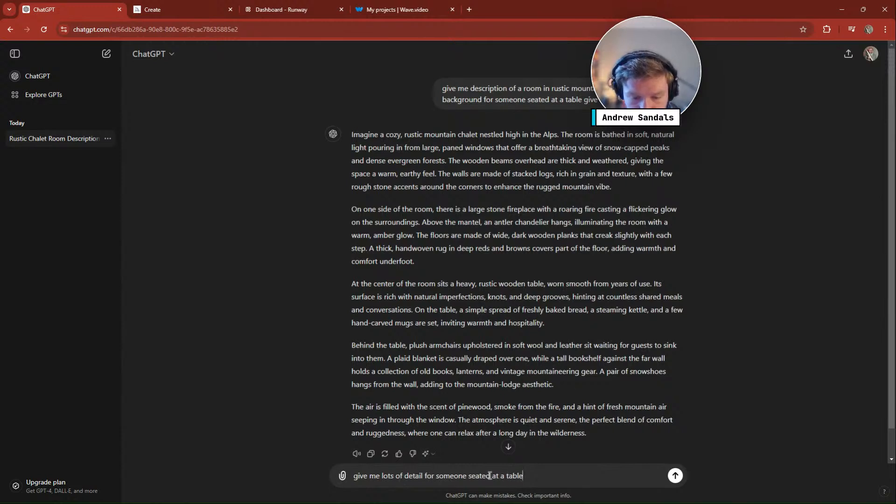
type(" in a ")
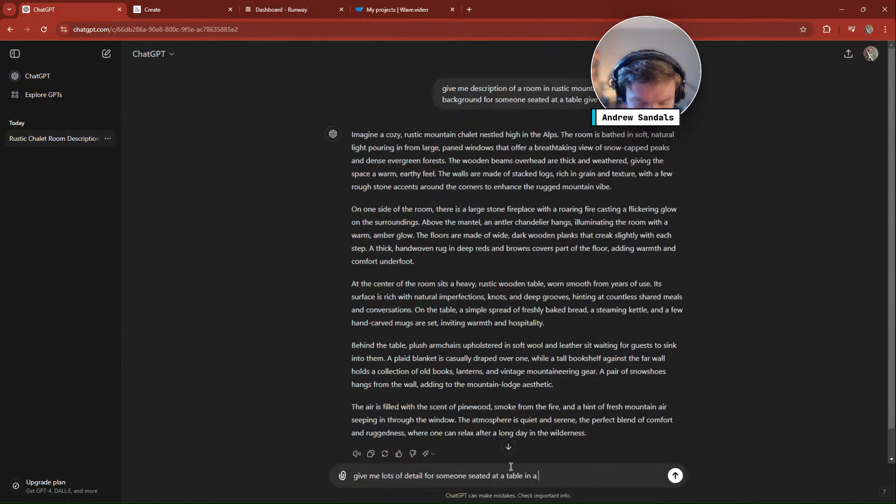
type("highrise office")
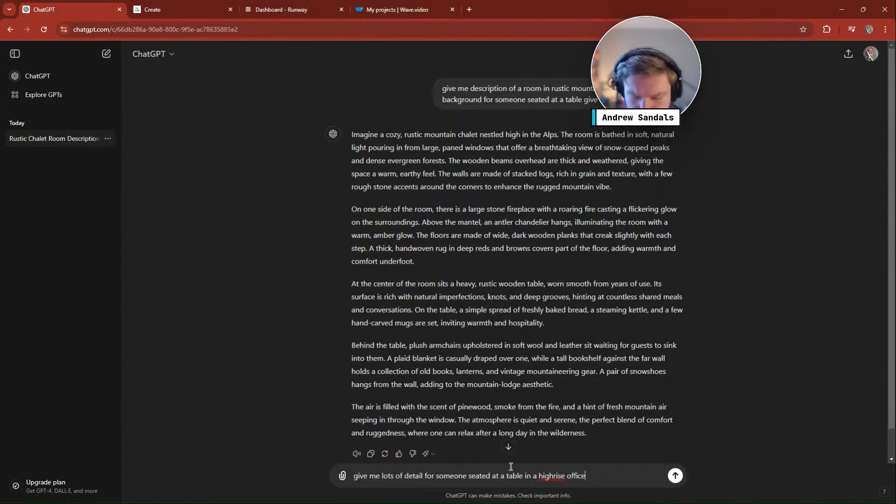
left_click(555, 476)
type("-")
left_click(675, 475)
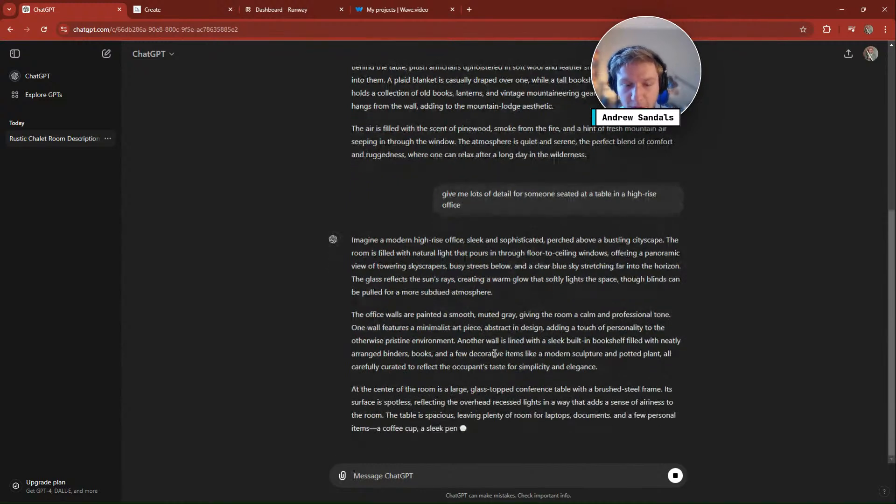
- Review the rustic chalet description and the high-rise office description in the conversation
scroll(494, 354, "up", 1)
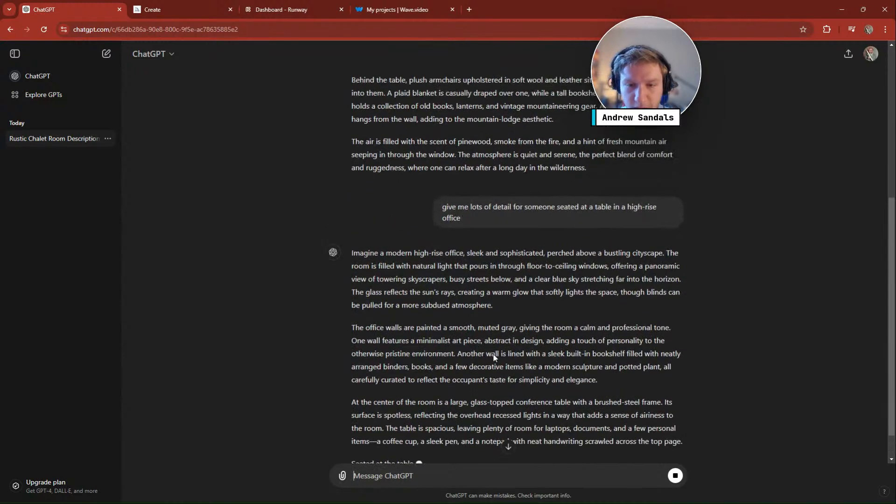
scroll(495, 360, "up", 5)
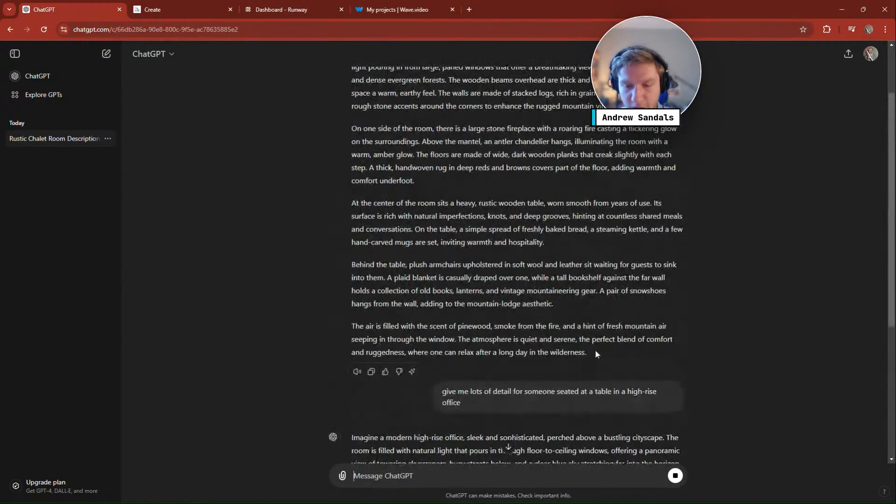
scroll(406, 157, "up", 2)
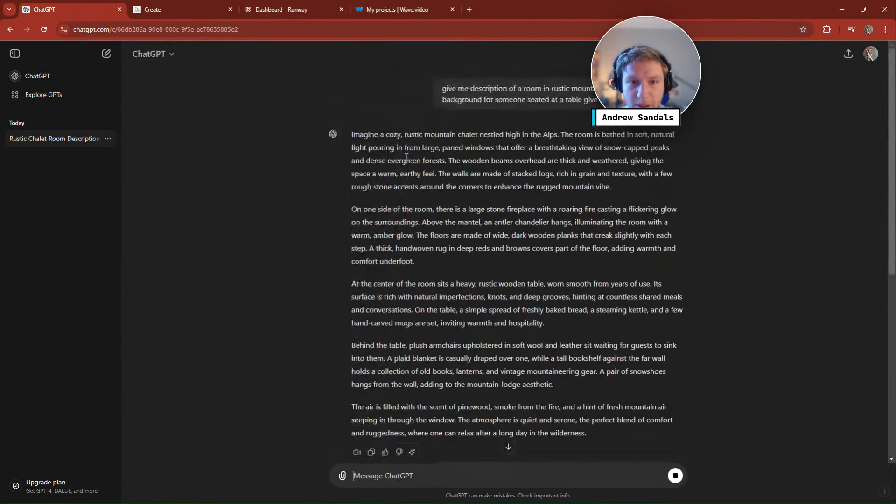
left_click_drag(354, 134, 582, 292)
left_click(668, 289)
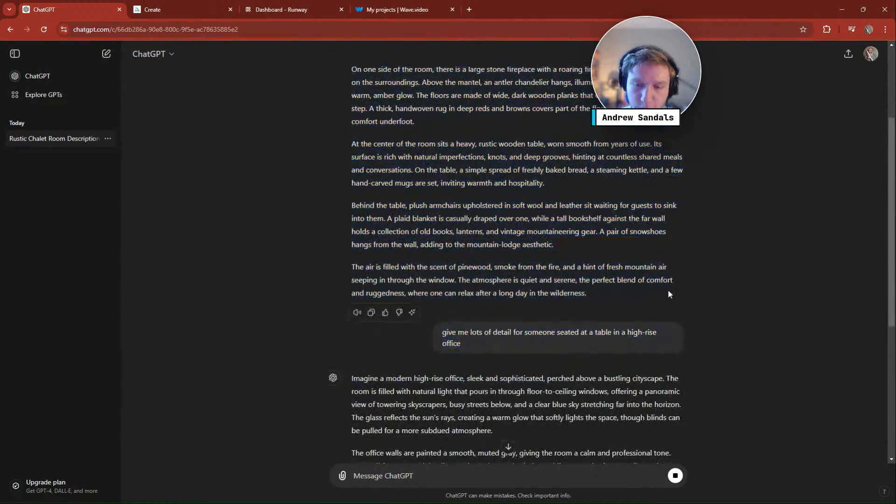
scroll(668, 290, "up", 1)
scroll(668, 291, "up", 1)
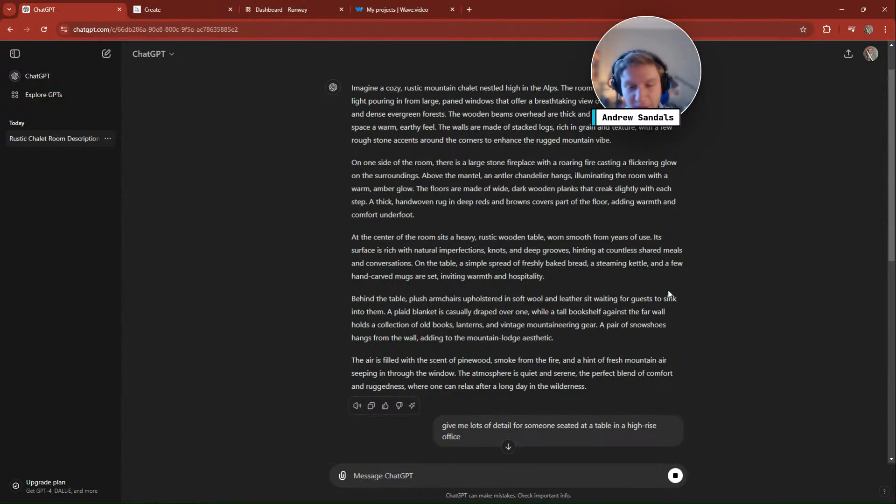
scroll(560, 399, "down", 3)
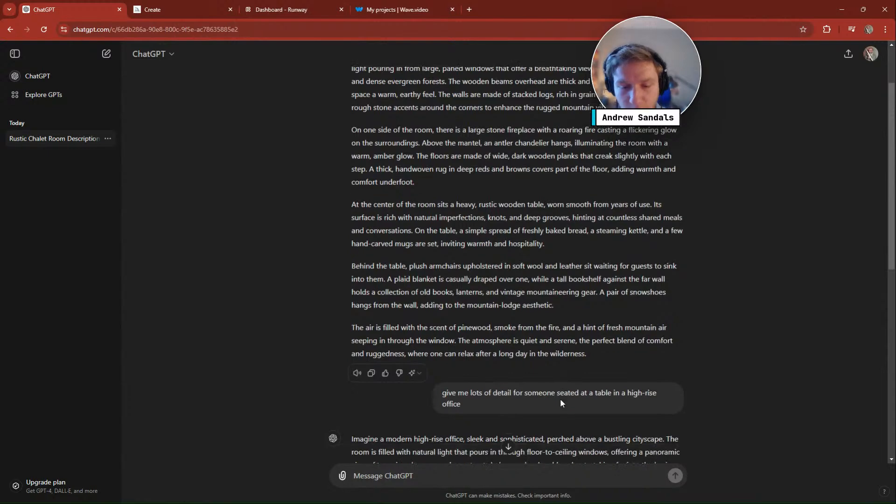
scroll(508, 368, "down", 6)
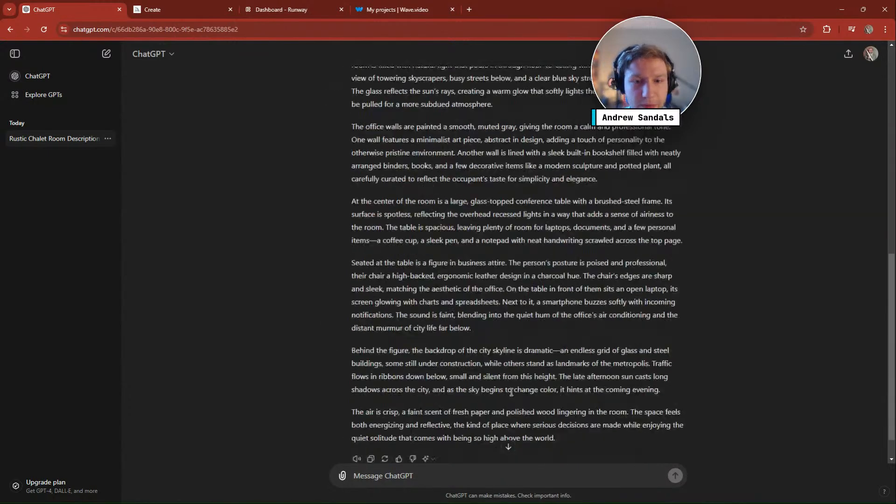
- Switch to Midjourney and generate images from the copied chalet description, adding the ar 16:9 aspect-ratio parameter
left_click(156, 8)
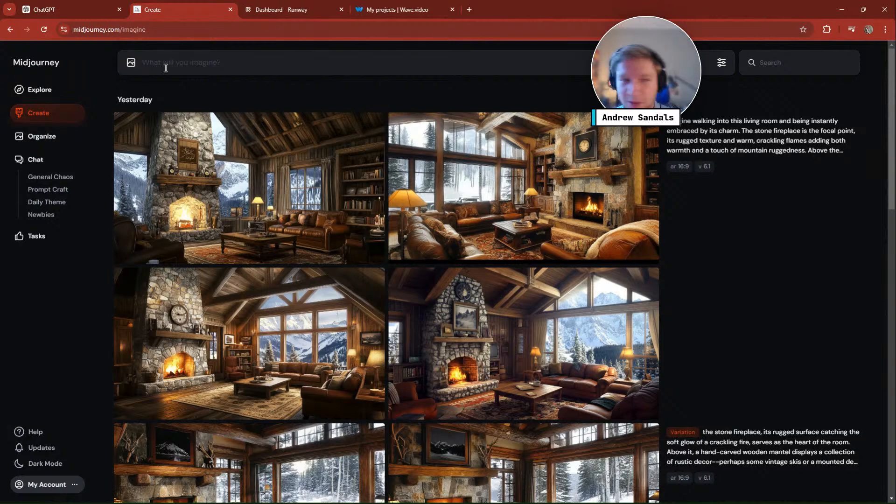
key("ctrl+v")
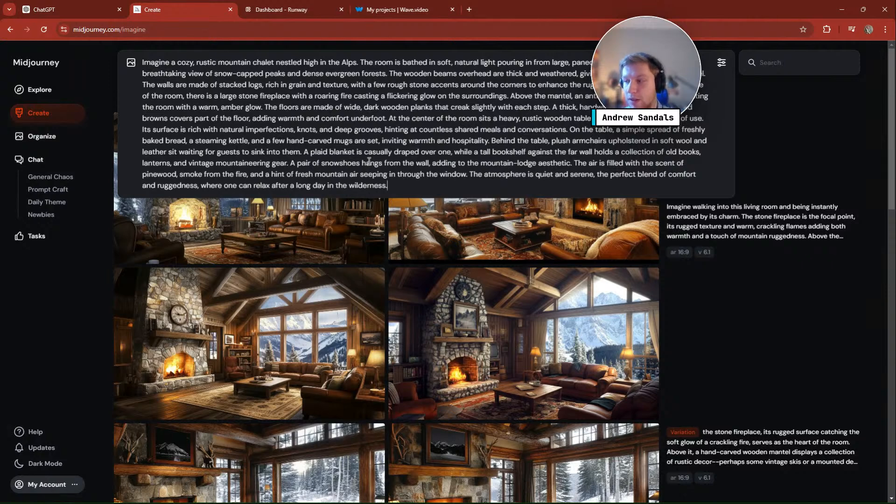
type("-")
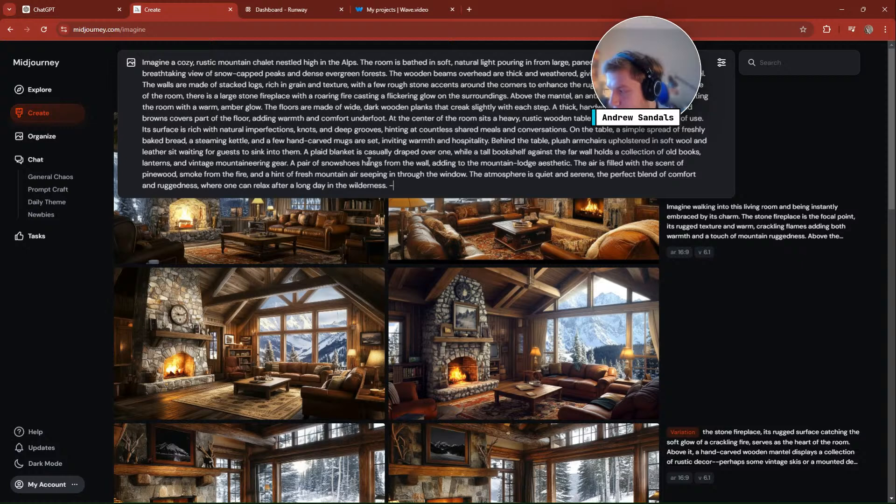
type("ar")
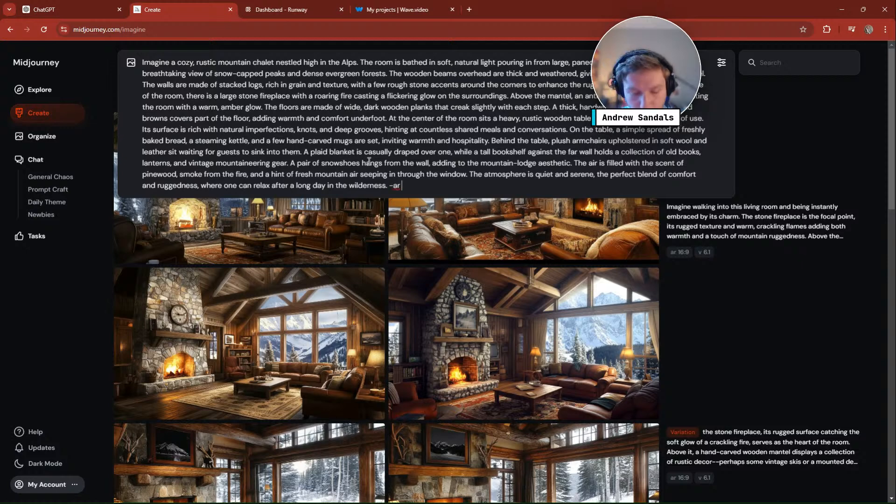
type(" 16:9")
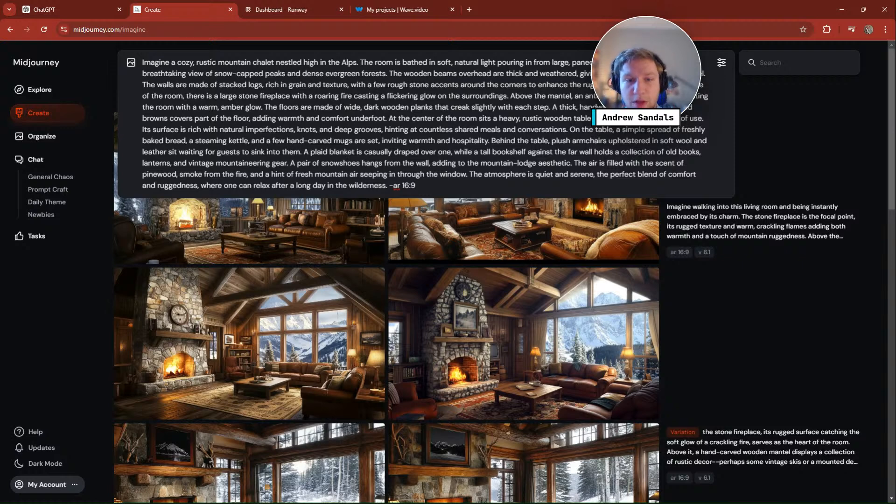
key("Return")
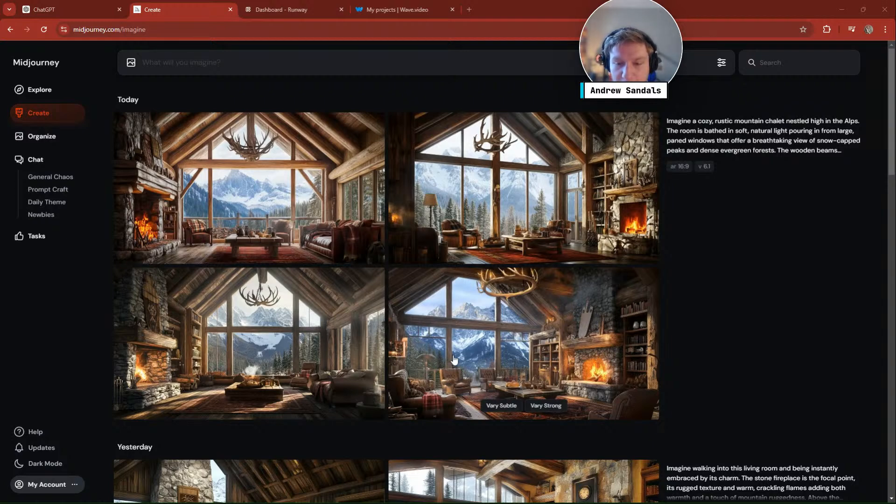
- Open the fourth generated chalet image, with the antler chandelier and the fireplace, and examine it together with its prompt details
left_click(553, 326)
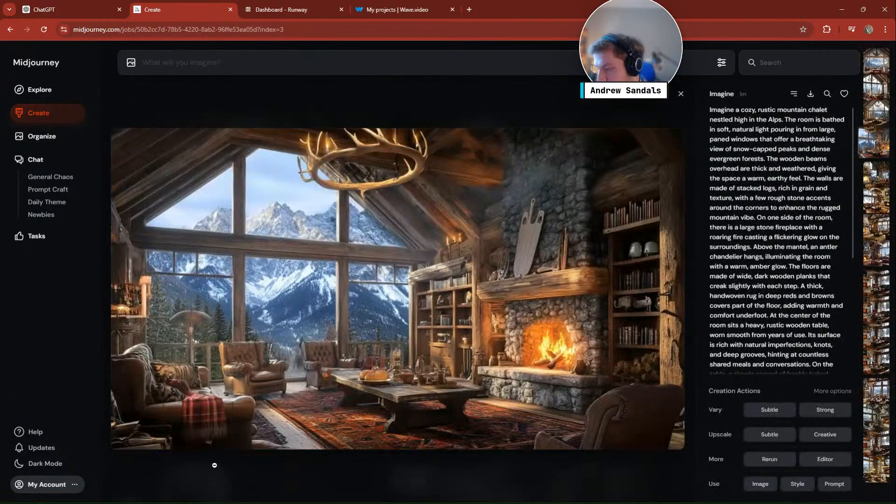
key("Down")
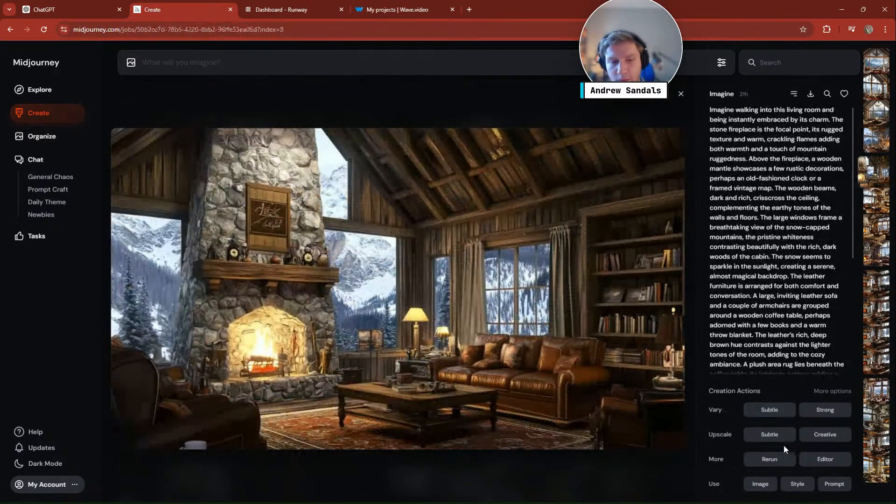
key("Up")
scroll(796, 206, "down", 4)
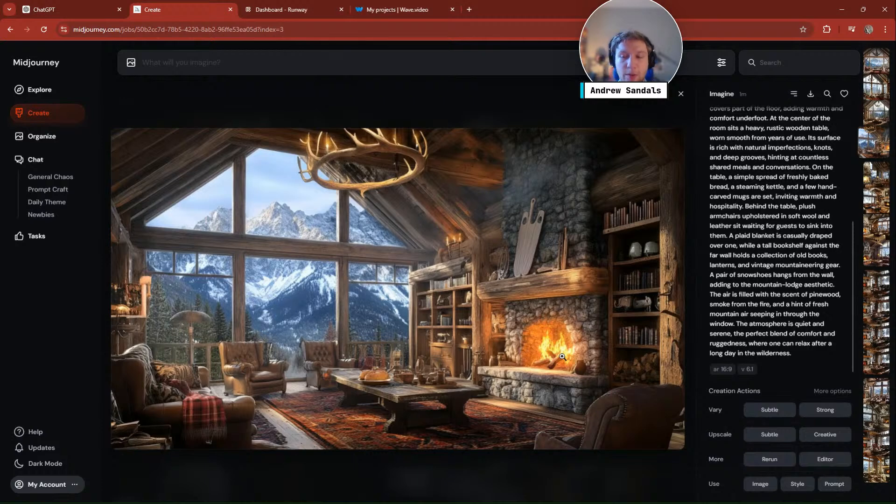
- Generate subtle variations of the open chalet image, then open and download the third variation
left_click(786, 414)
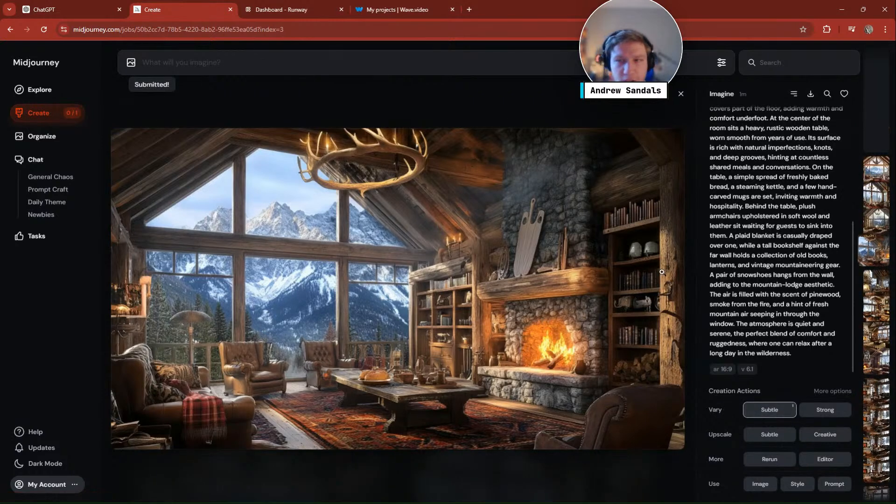
left_click(680, 94)
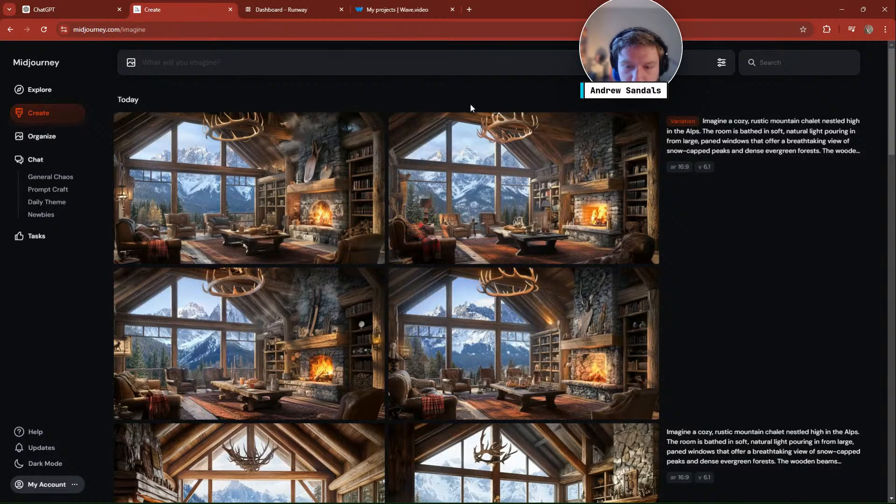
left_click(300, 302)
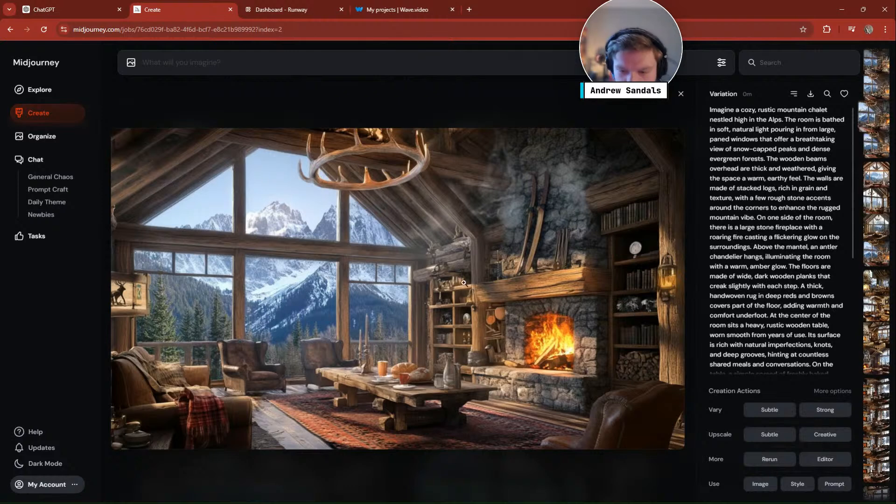
left_click(810, 94)
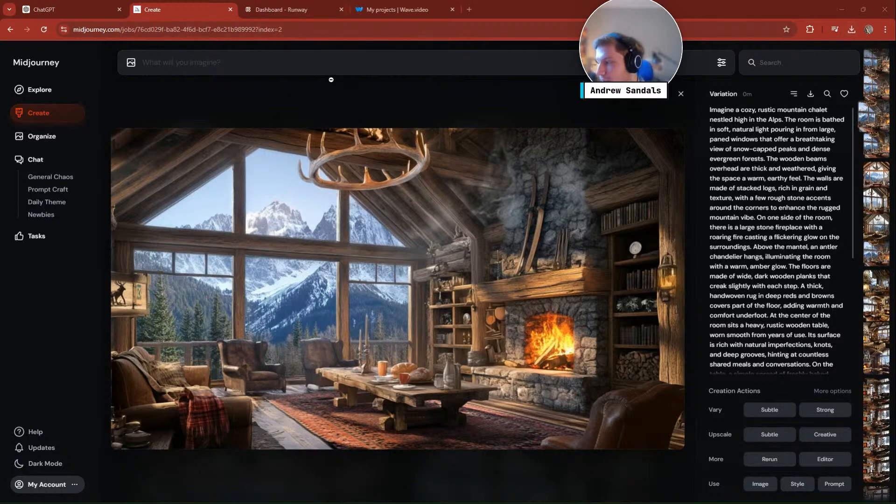
- Switch to Runway and load the downloaded chalet image into Text/Image to Video
left_click(269, 11)
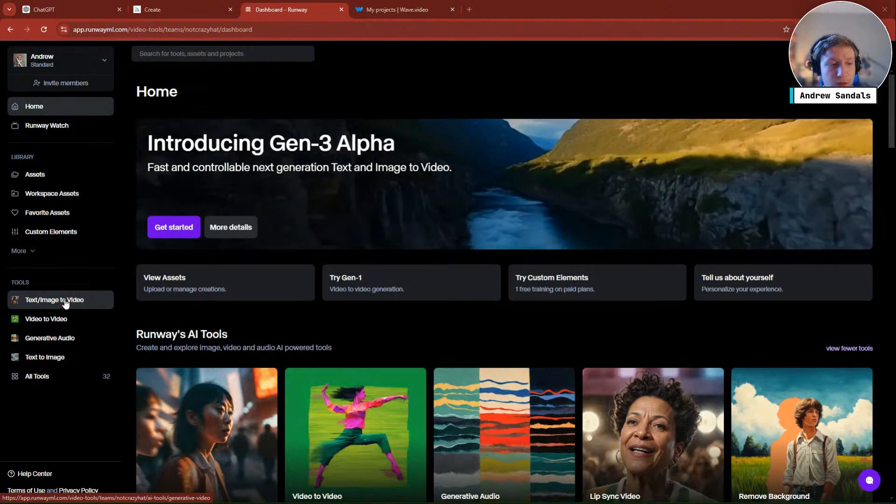
left_click(64, 303)
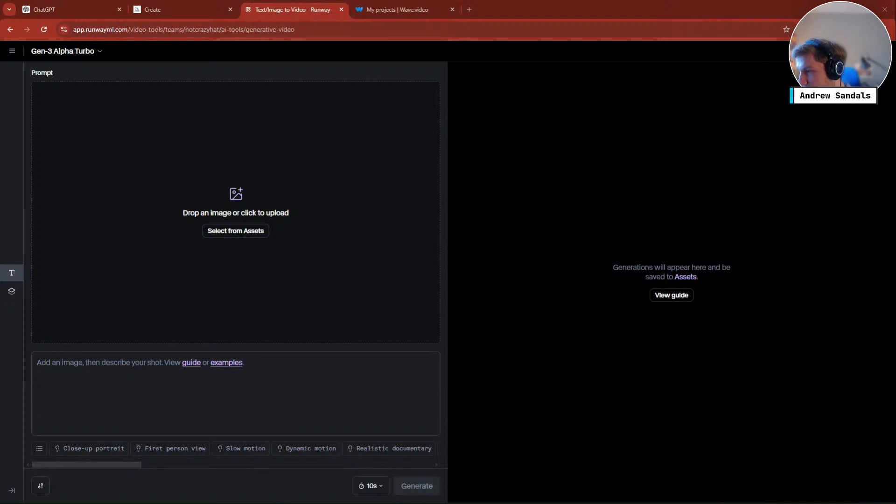
left_click_drag(443, 352, 253, 184)
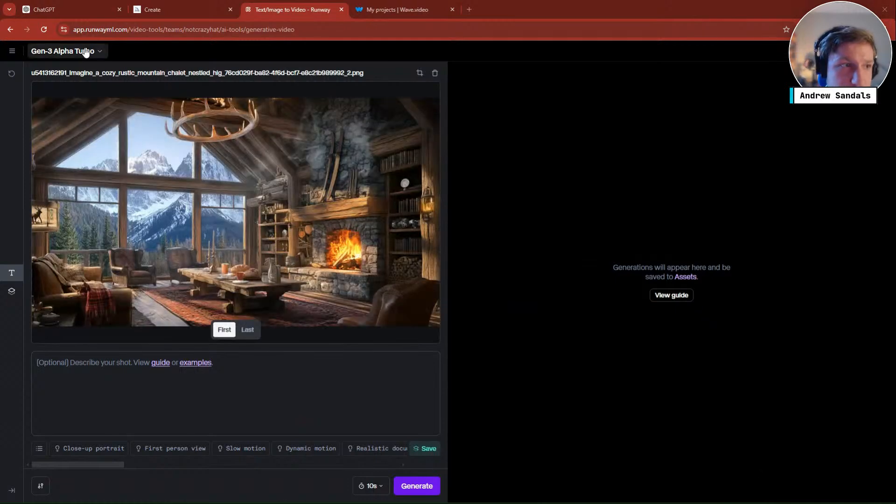
- Enter the prompt "no camera movement, static camera: only motion in fireplace and outside the window" and generate a 10s video with Gen-3 Alpha Turbo
left_click(86, 51)
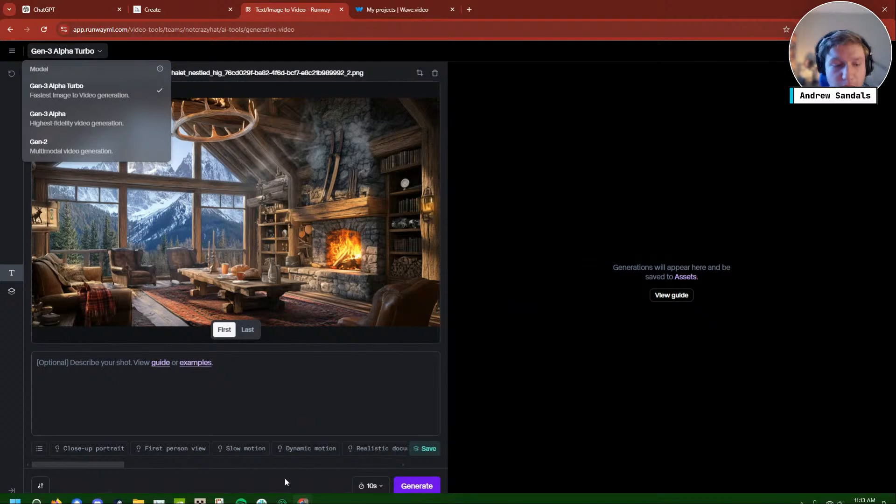
left_click(238, 373)
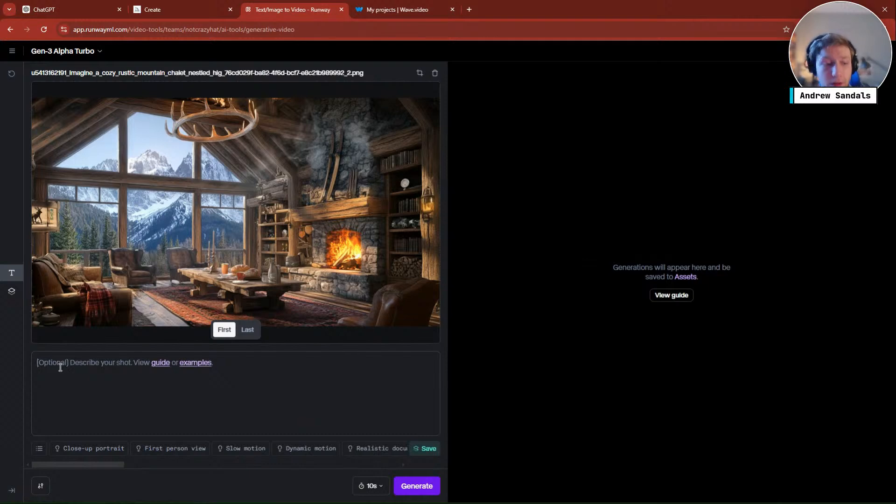
type("no camera movement, static camera: only motion in fireplace and outside the window")
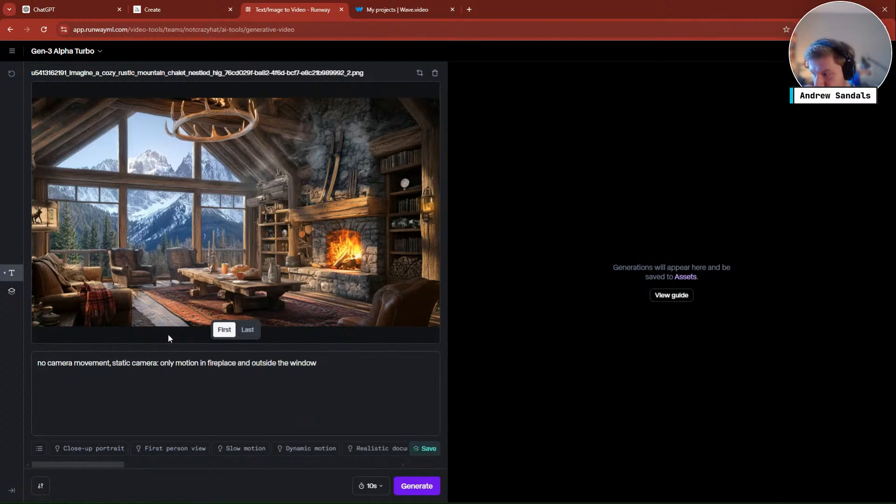
left_click(374, 486)
left_click(377, 487)
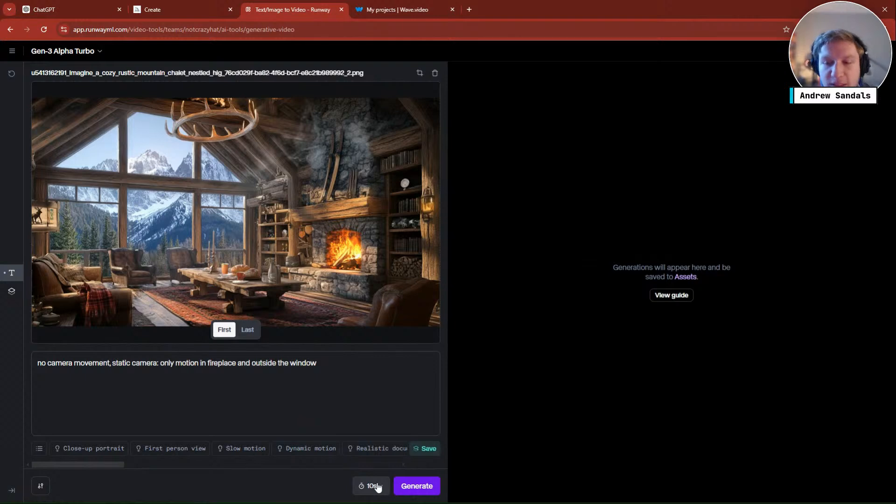
left_click(422, 487)
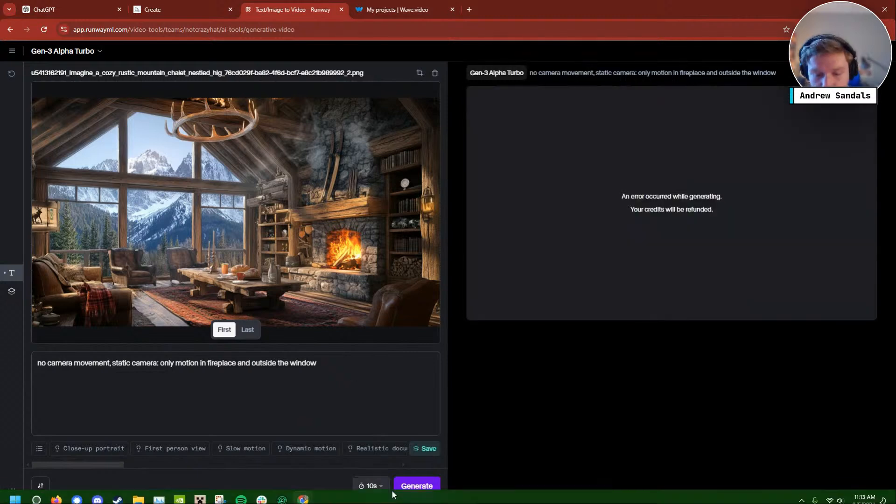
- Retry the video generation with the same prompt
left_click(416, 485)
left_click(332, 365)
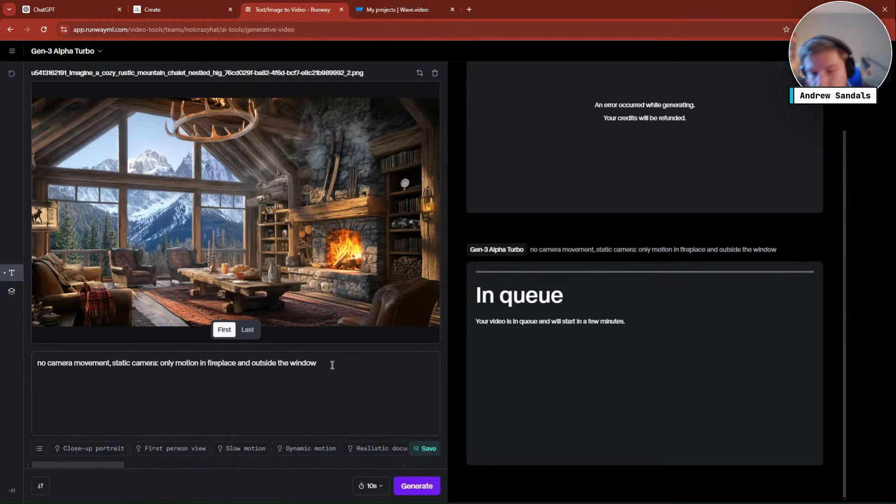
left_click(416, 485)
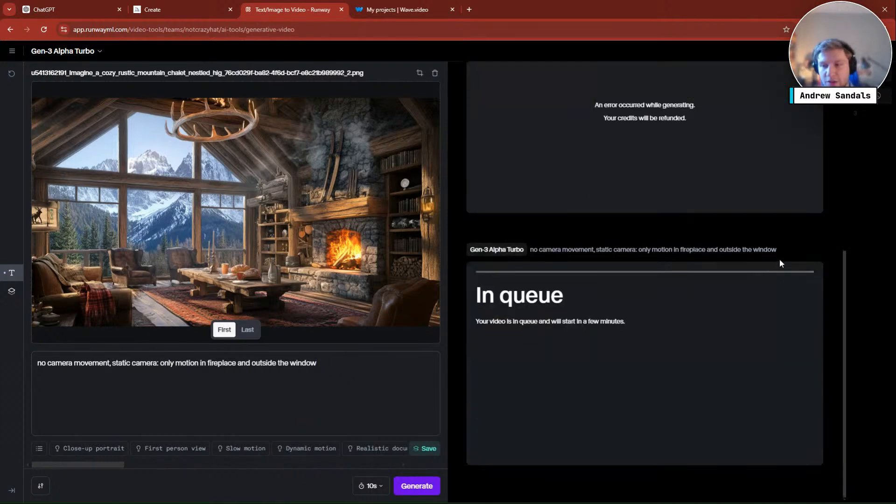
- Insert "only motion" before "outside the window" in the prompt and try generating the video again
left_click(342, 362)
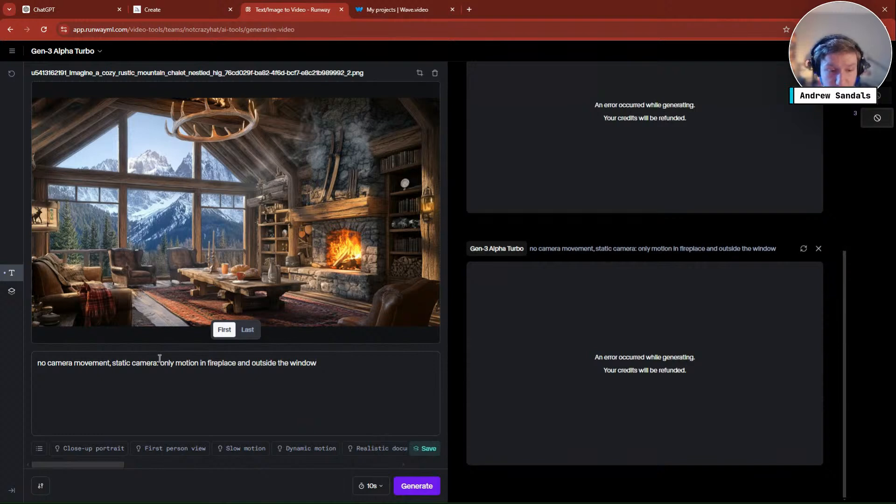
left_click(253, 362)
type("only motion o")
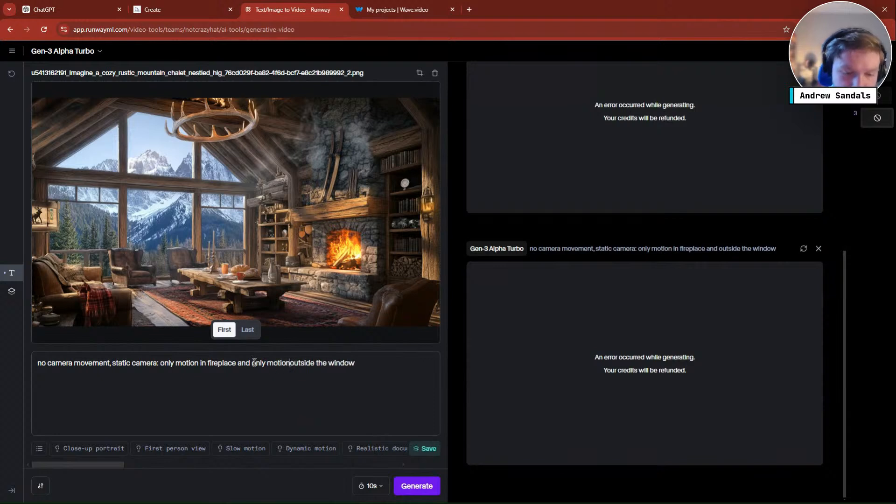
left_click(411, 487)
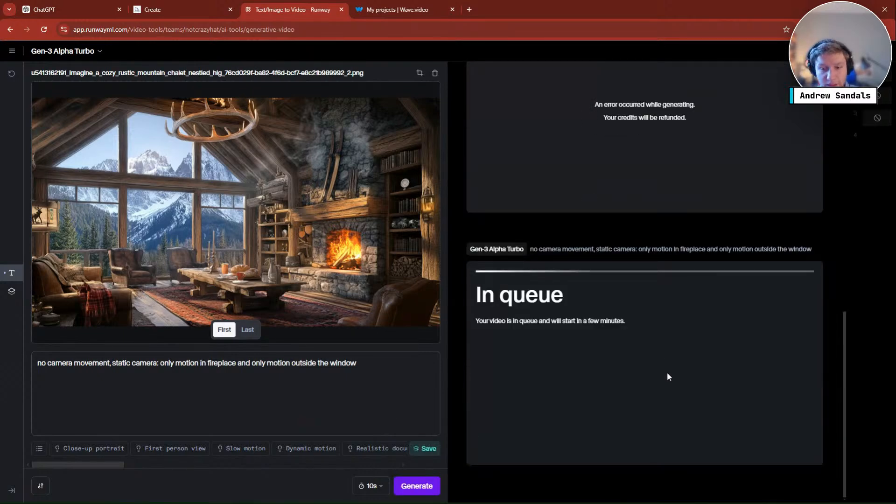
left_click(411, 484)
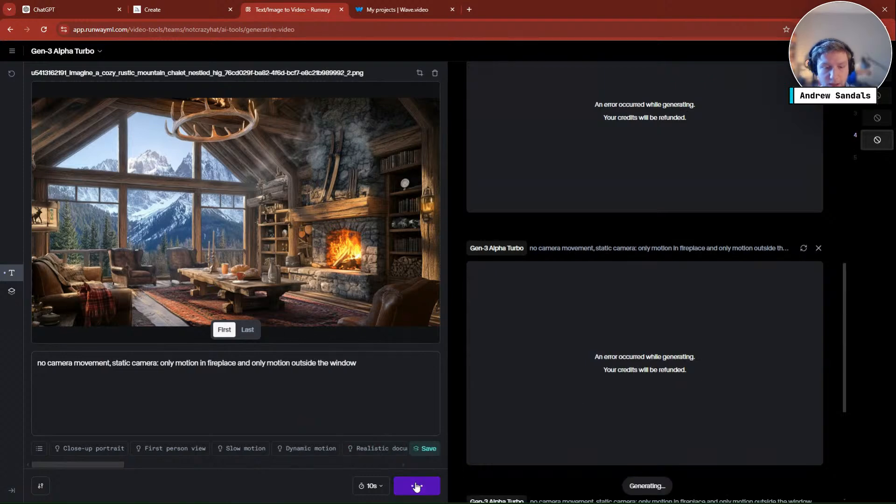
- Replace the colon after "static camera" with a period and capitalize the following "Only" in the prompt
left_click(161, 364)
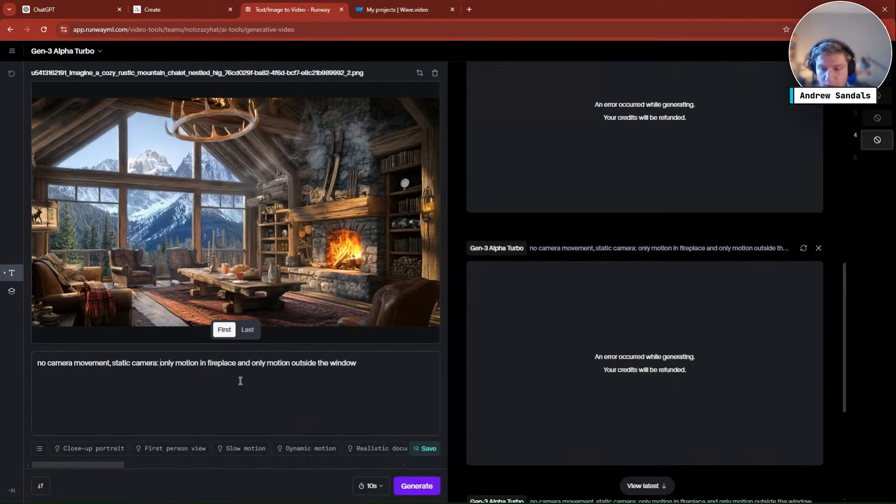
scroll(541, 395, "down", 5)
key("BackSpace")
key("BackSpace")
type(".")
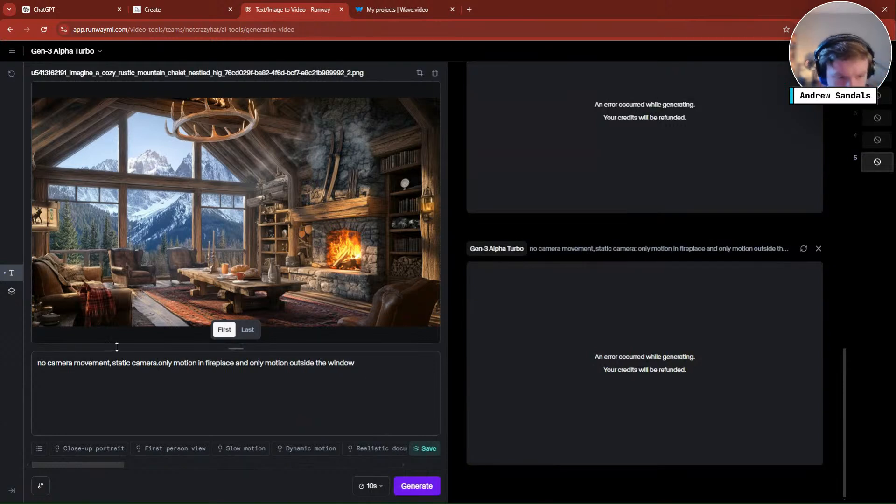
left_click(164, 364)
key("BackSpace")
type("O")
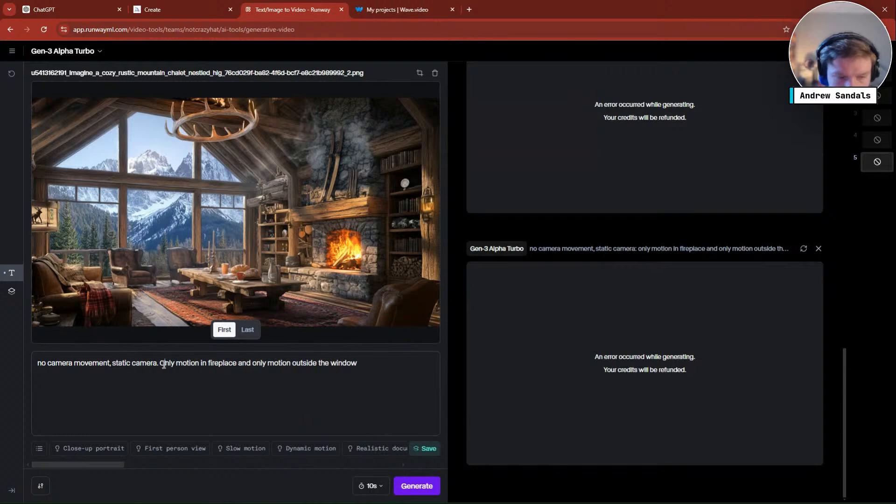
- Remove the failed generations and generate the video from the revised prompt
left_click(819, 249)
left_click(819, 249)
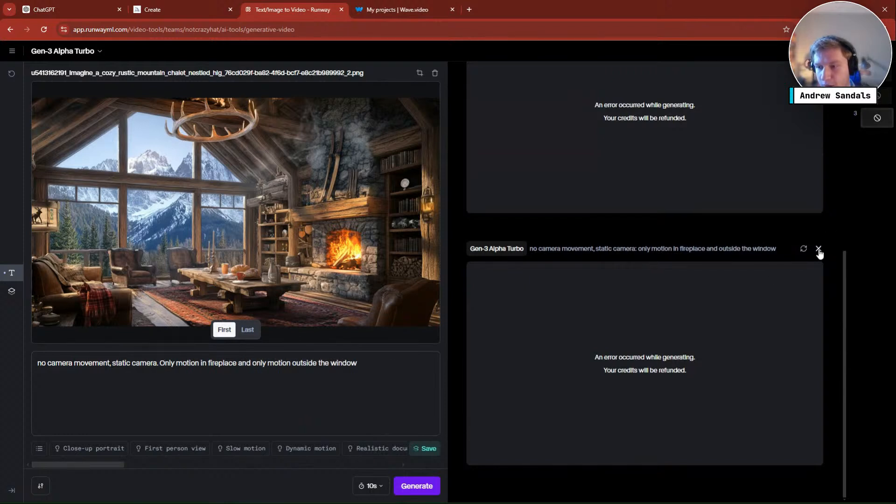
left_click(818, 249)
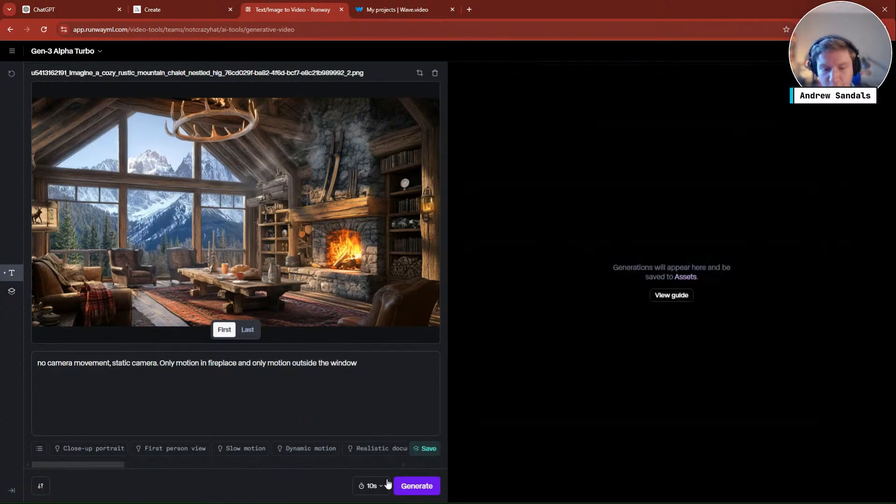
left_click(423, 486)
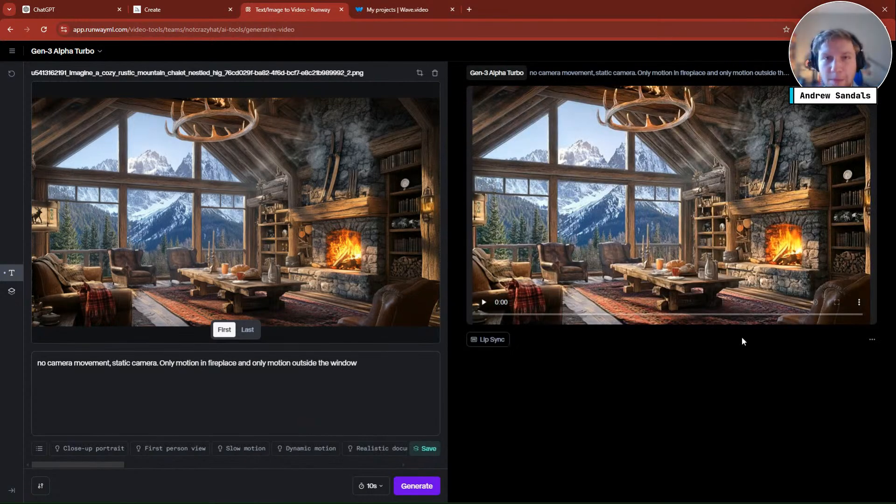
- Play the generated chalet video to check its camera movement and fire, then return it to the start
left_click(490, 305)
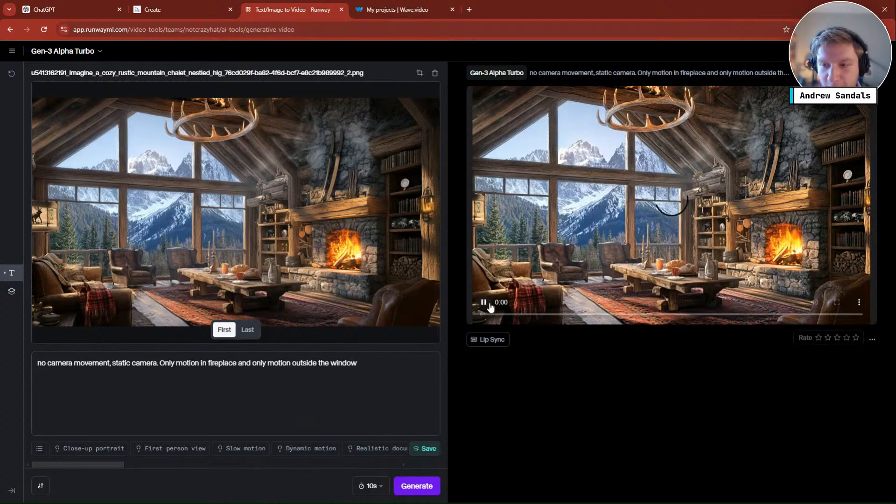
left_click(489, 304)
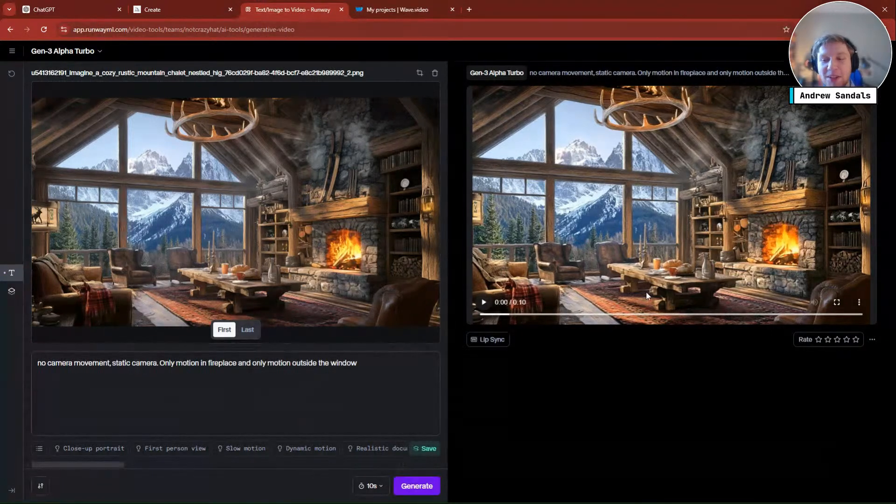
left_click(484, 304)
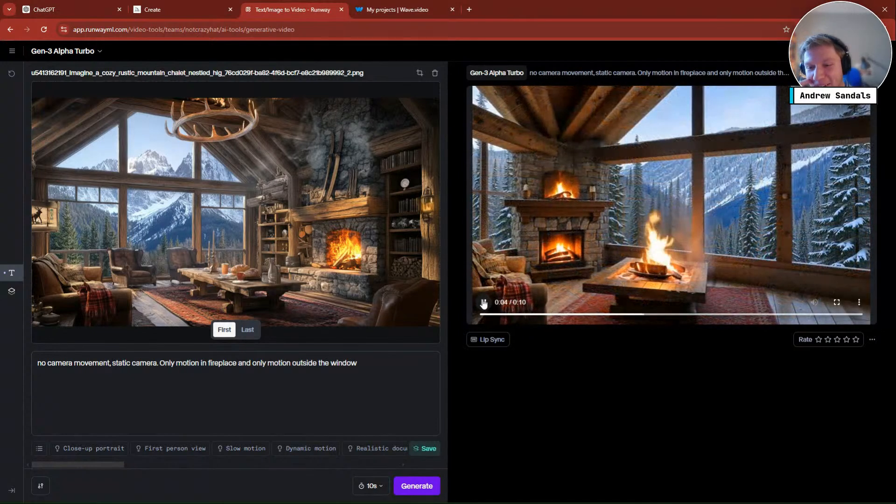
left_click(675, 213)
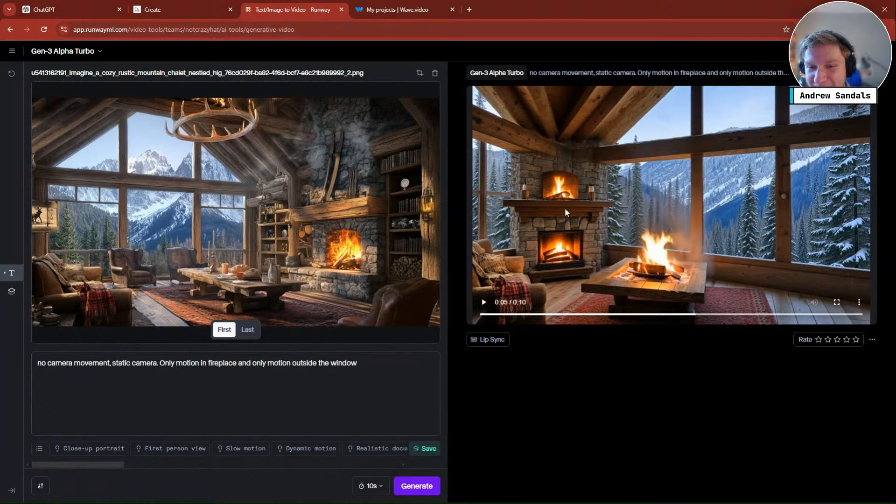
left_click(485, 303)
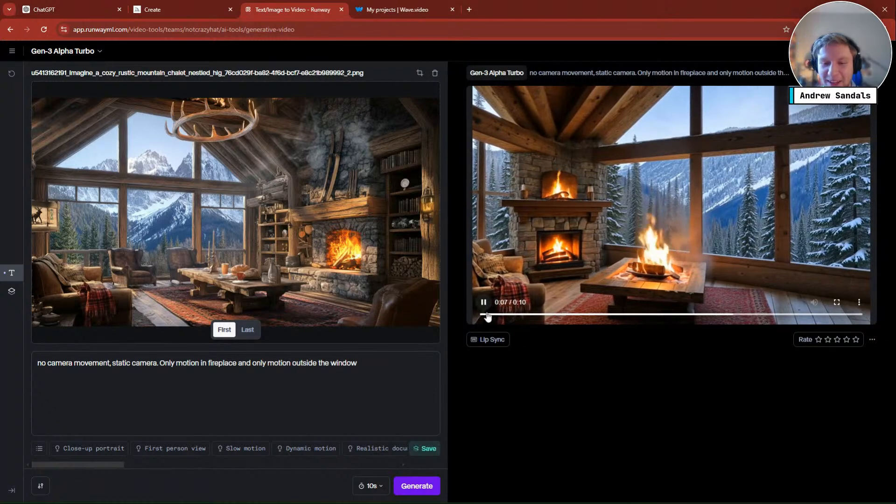
left_click(482, 316)
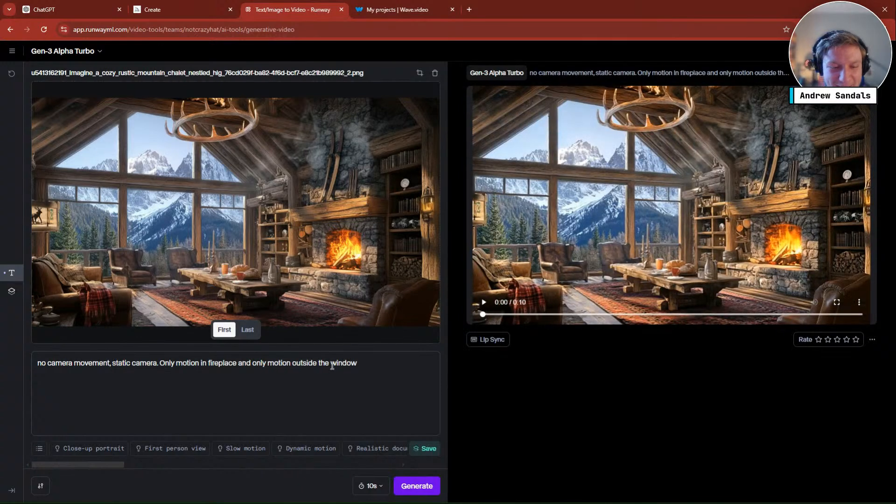
- Generate a second 10s video from the same prompt and chalet image
left_click(372, 361)
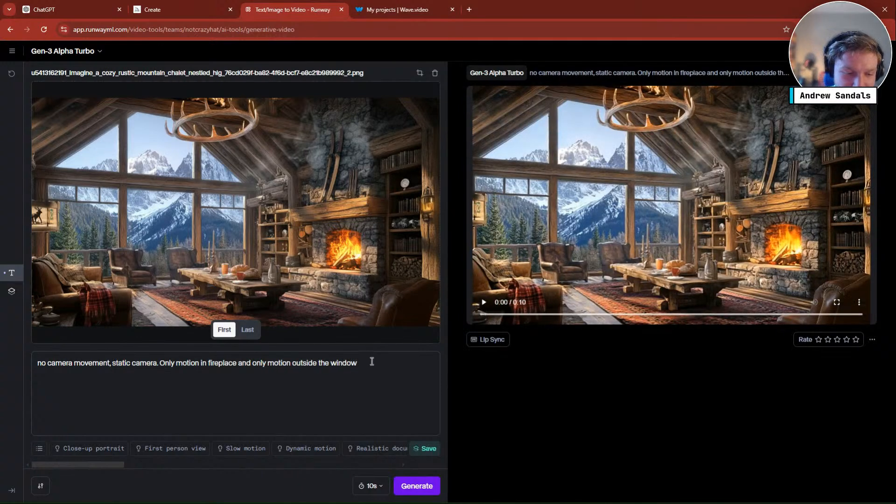
left_click(417, 486)
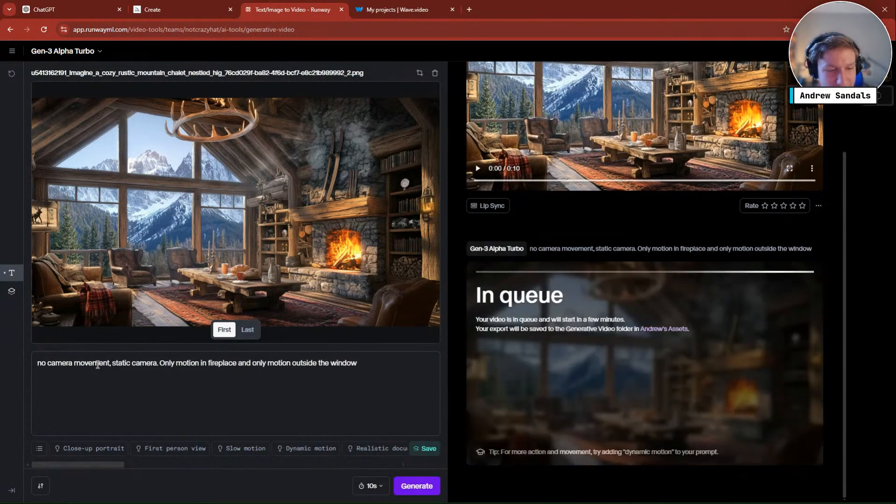
- Replace the period after "static camera" with a comma and make the following "only" lowercase in the prompt
left_click(158, 363)
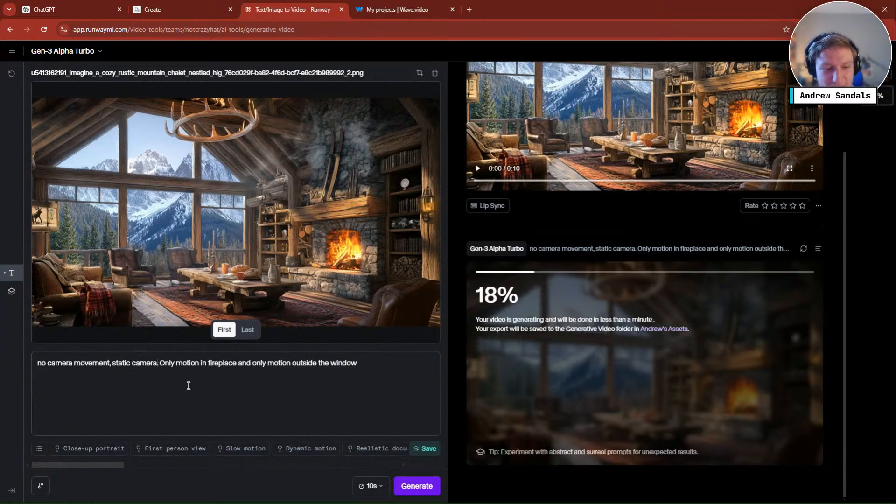
key("BackSpace")
type(",")
left_click(166, 364)
key("BackSpace")
type("o")
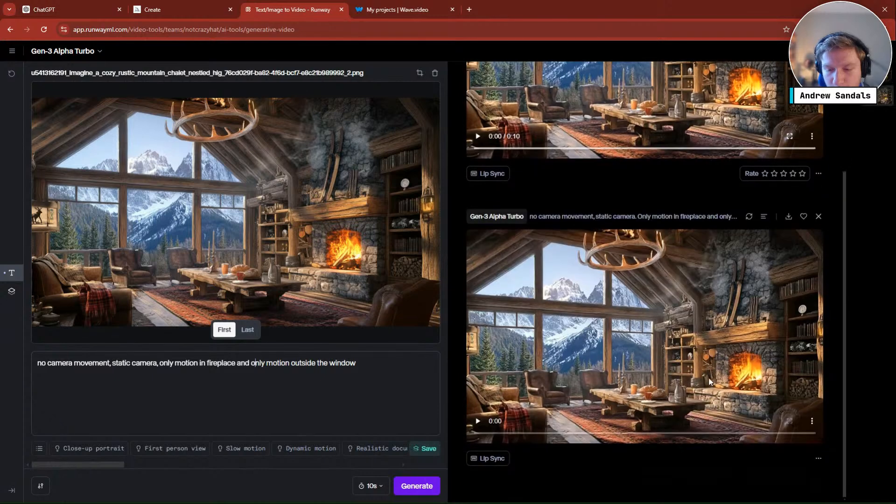
- Play the second generated chalet video to check its motion
left_click(709, 377)
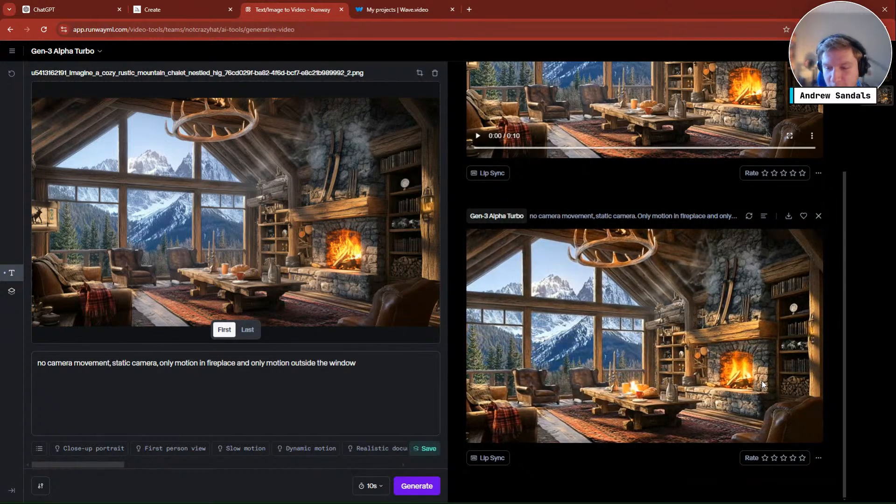
- Skip through the second chalet video toward its end to check for camera movement
left_click(604, 326)
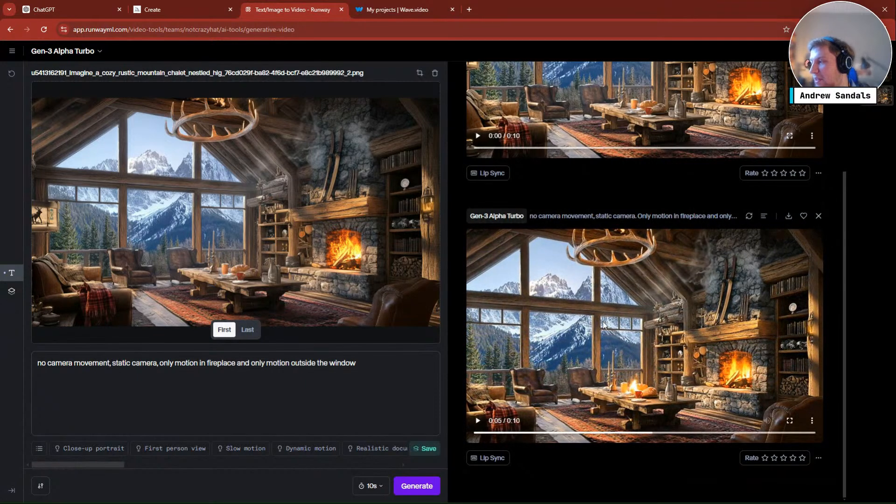
left_click(669, 411)
left_click(642, 389)
left_click_drag(694, 433, 769, 434)
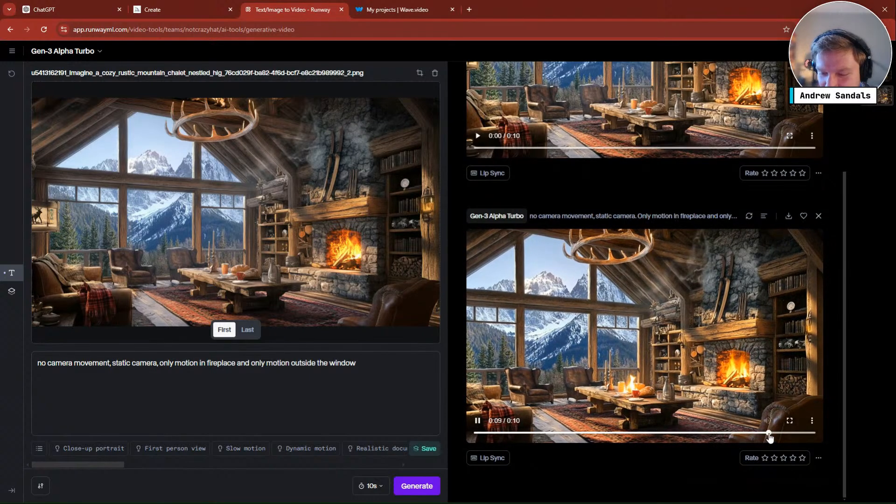
left_click(749, 401)
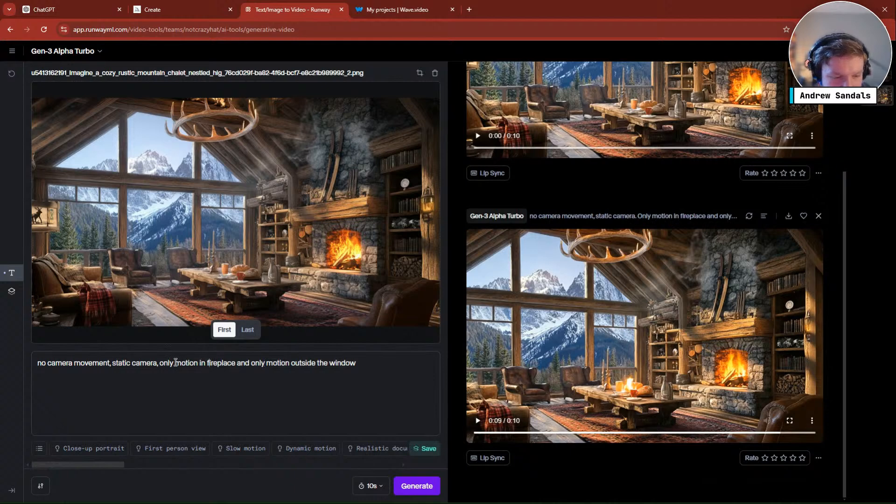
- Replace the prompt text following "static camera," with "moving fire only, motion outside window only."
left_click_drag(368, 363, 160, 366)
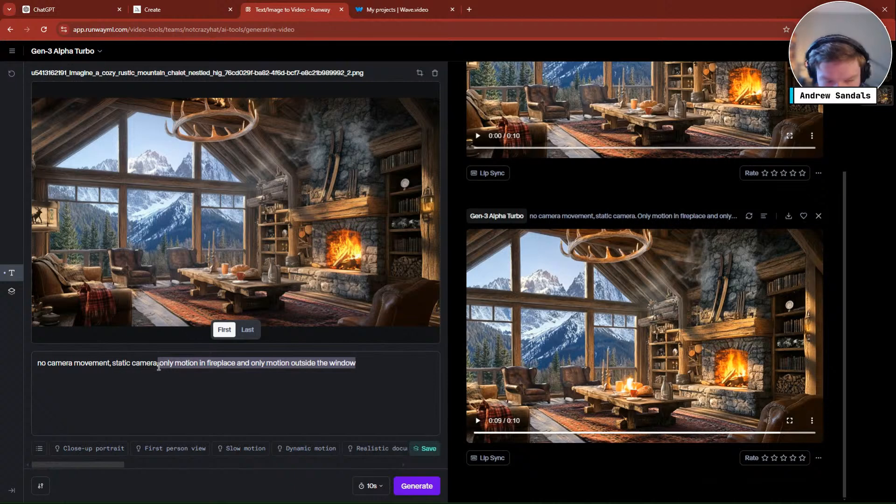
key("BackSpace")
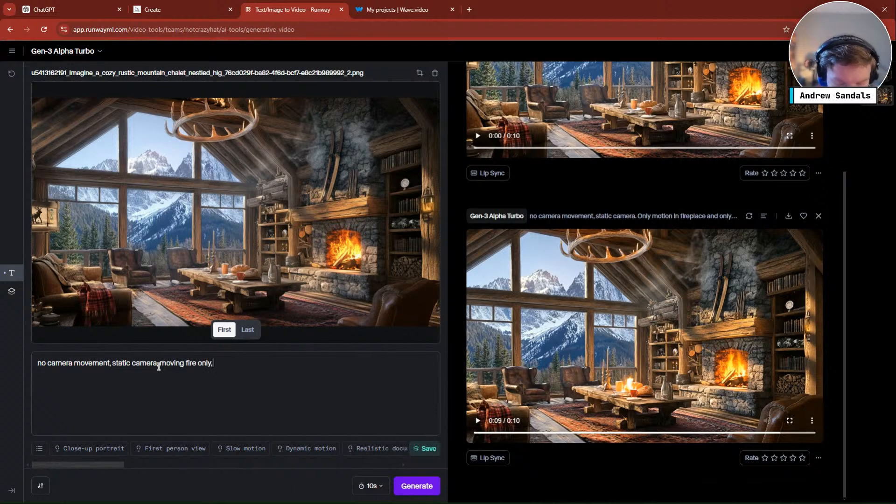
type("side window only.")
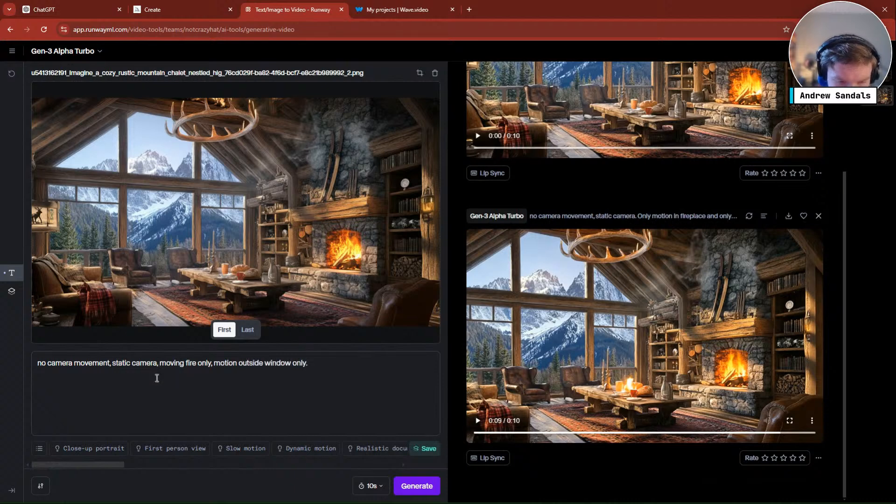
- Try twice to generate a 10s video from the revised prompt, and remove the failed results
left_click(410, 487)
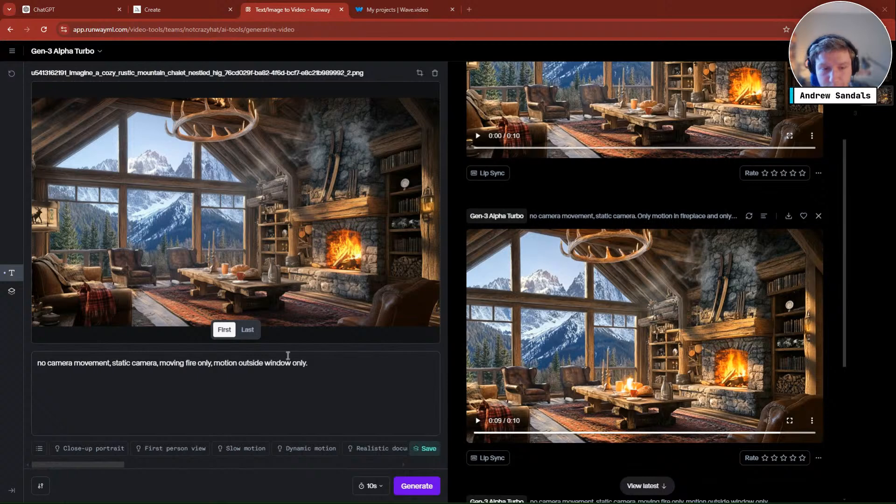
scroll(559, 418, "down", 5)
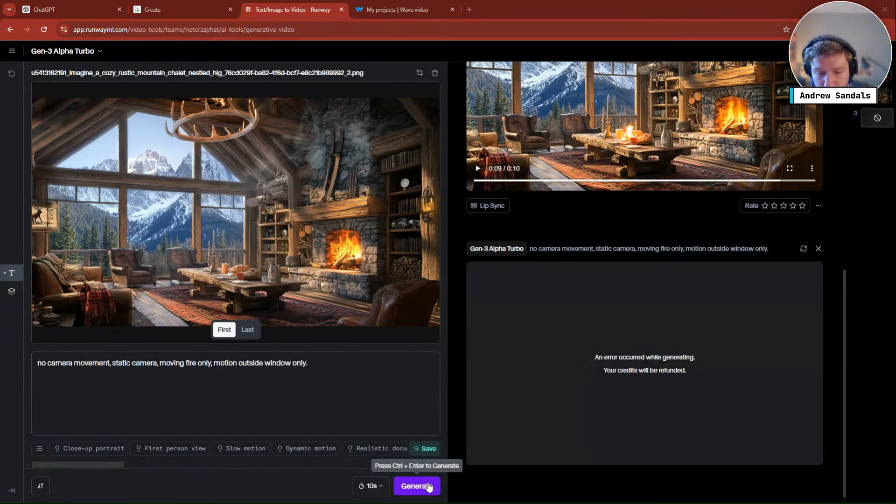
left_click(429, 487)
scroll(578, 382, "down", 5)
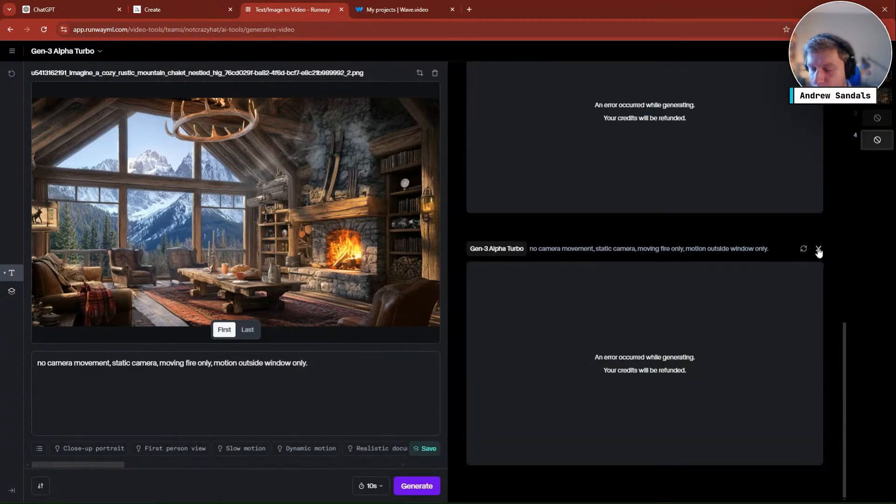
left_click(819, 251)
left_click(818, 251)
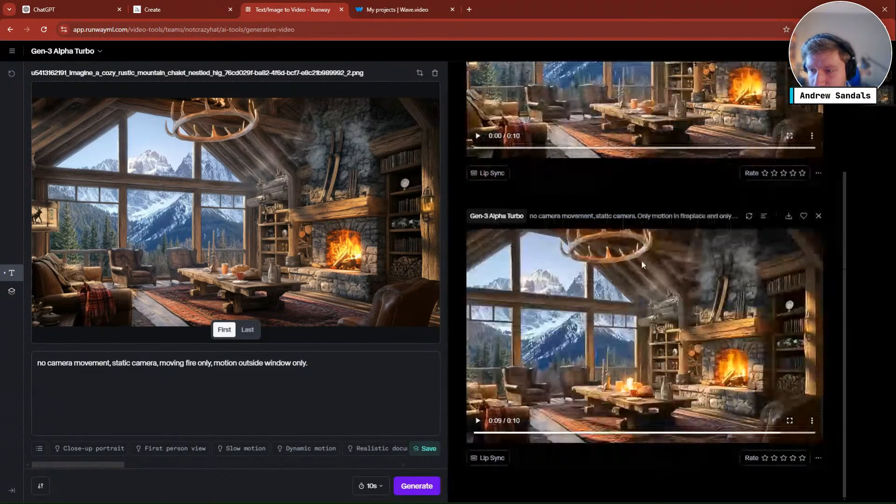
- Change the prompt's middle to "static camera. Moving fire only" and generate a 10s video from it, retrying once
left_click(160, 362)
key("BackSpace")
type(".")
left_click(167, 364)
key("BackSpace")
type("M")
key("Return")
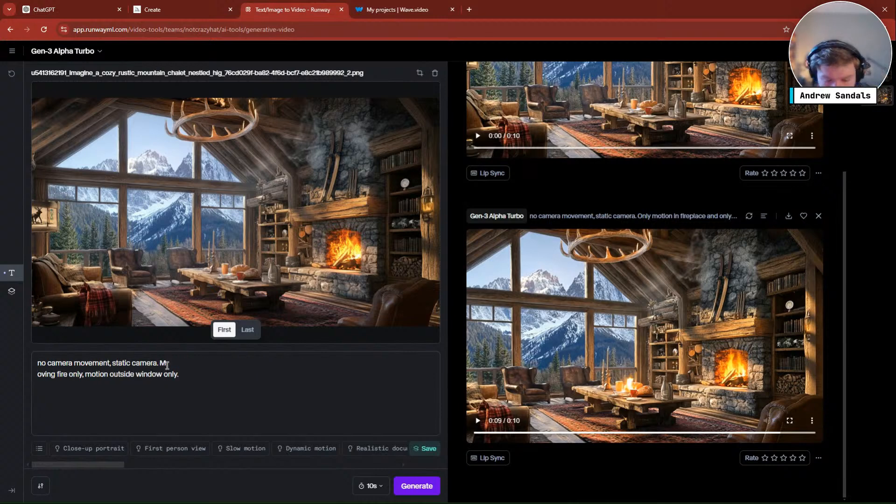
key("BackSpace")
left_click(416, 485)
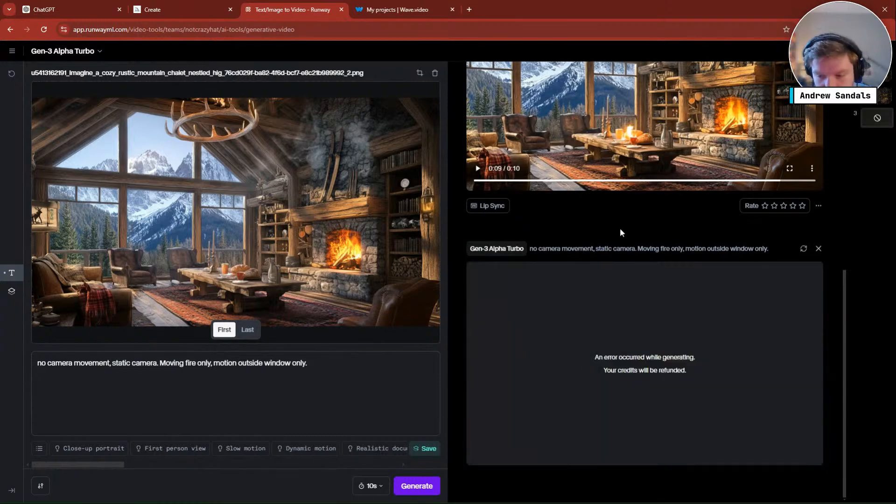
left_click(436, 487)
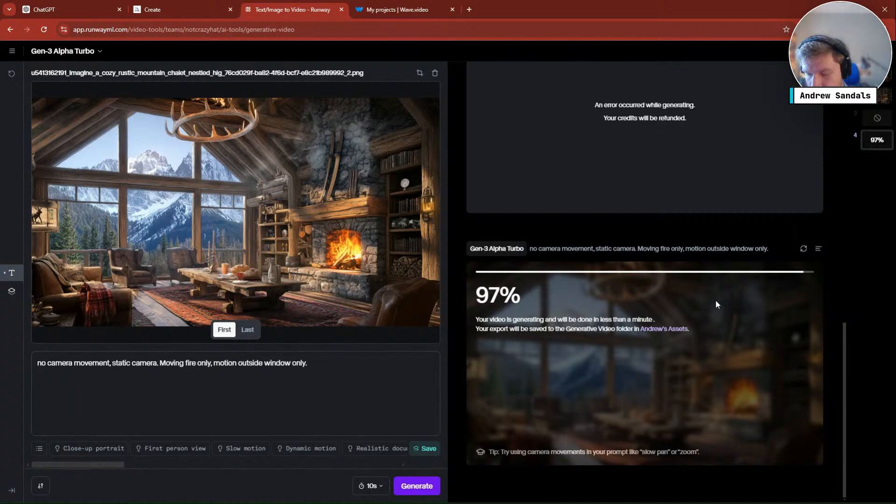
- Replace the period after "static camera" with a colon and make the following "moving" lowercase in the prompt
left_click(162, 367)
key("BackSpace")
key("BackSpace")
type(".")
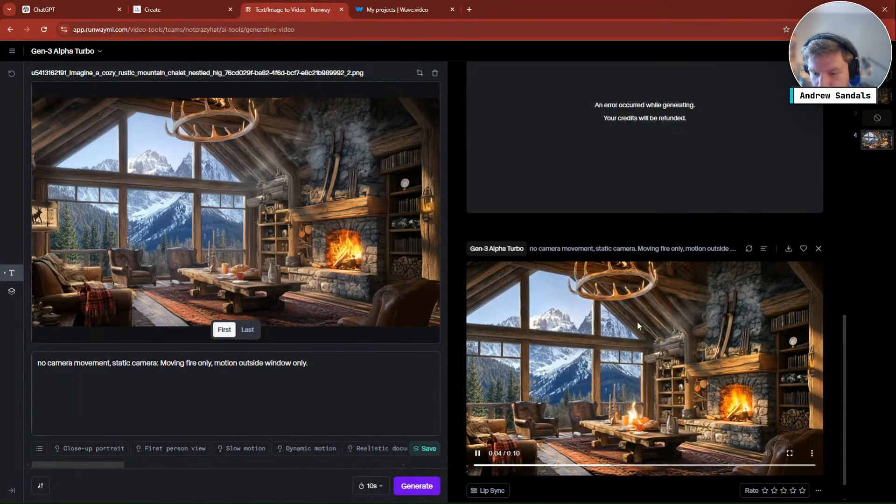
left_click(691, 467)
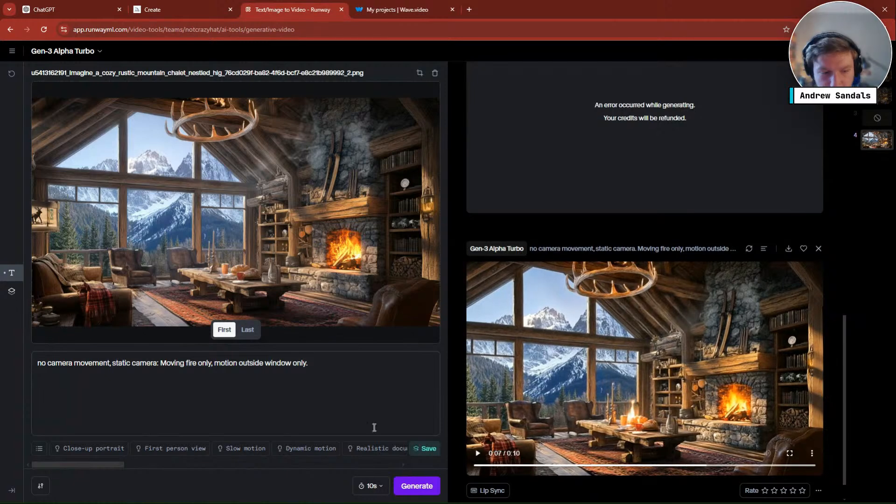
left_click(166, 362)
key("BackSpace")
type("m")
key("End")
- Generate a 10s video from the prompt with the colon, removing a failed result and resubmitting until one is produced
left_click(429, 487)
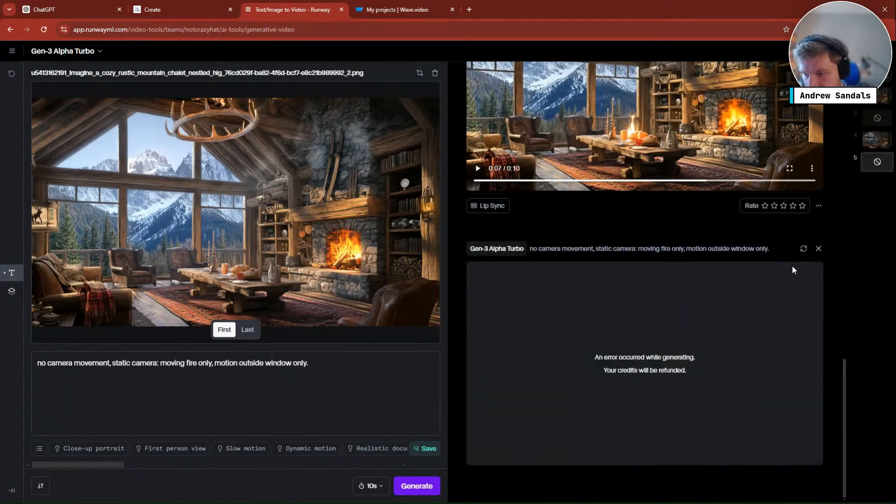
left_click(819, 249)
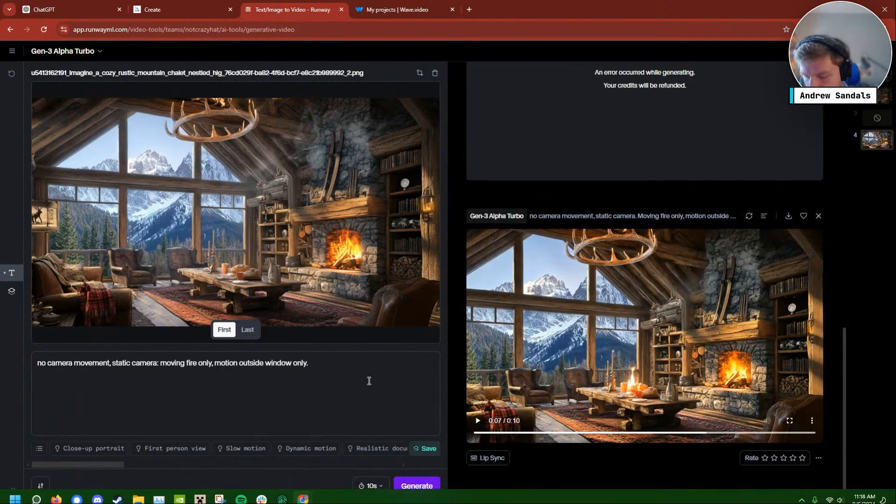
left_click(426, 486)
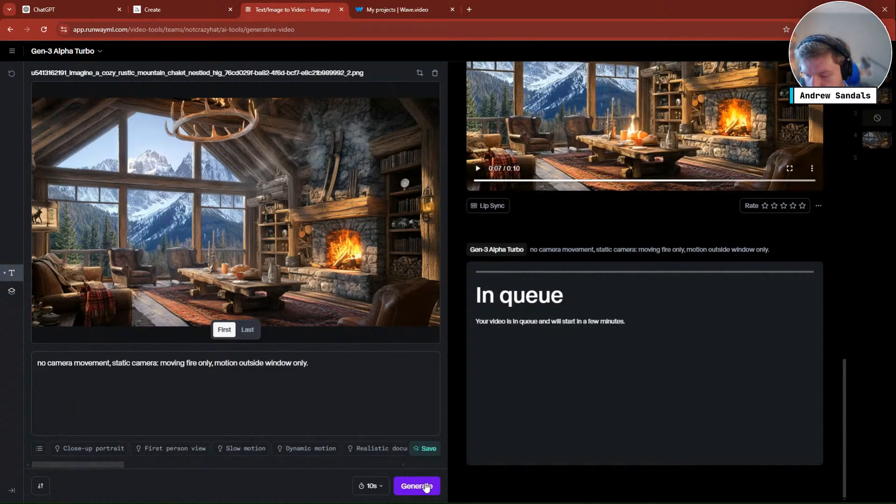
left_click(420, 486)
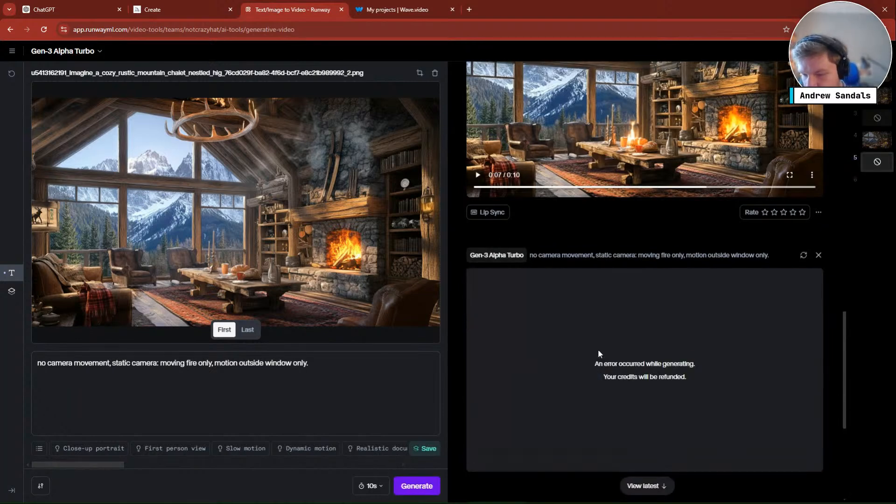
scroll(598, 349, "up", 5)
scroll(573, 377, "down", 10)
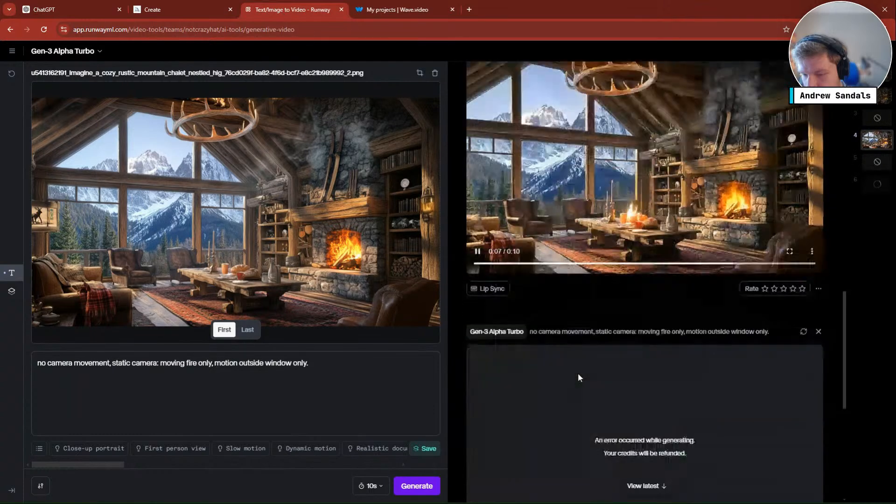
left_click(415, 485)
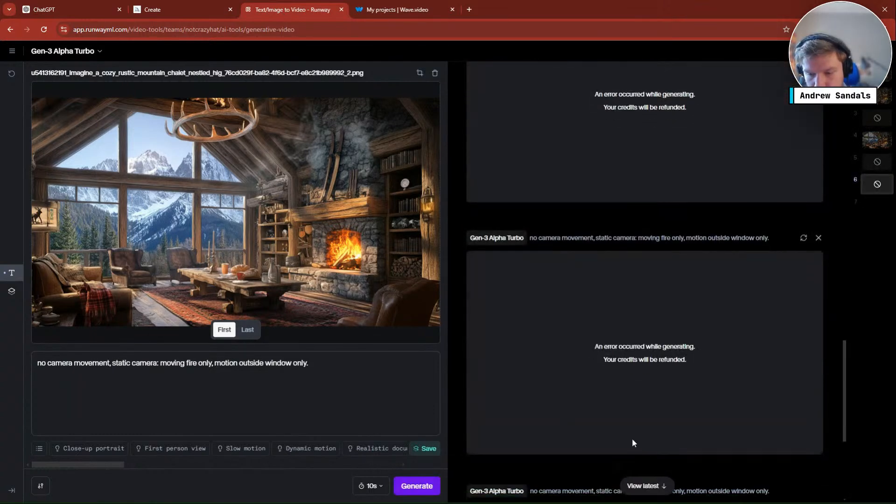
scroll(632, 438, "down", 5)
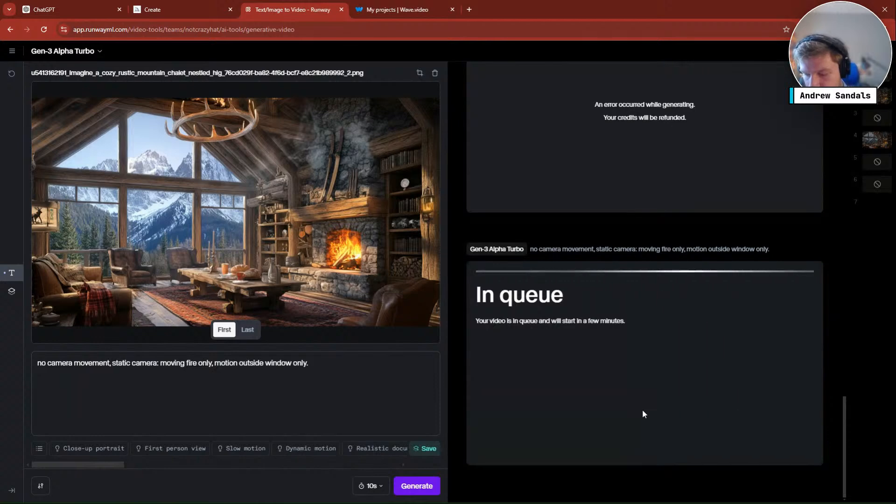
left_click(436, 480)
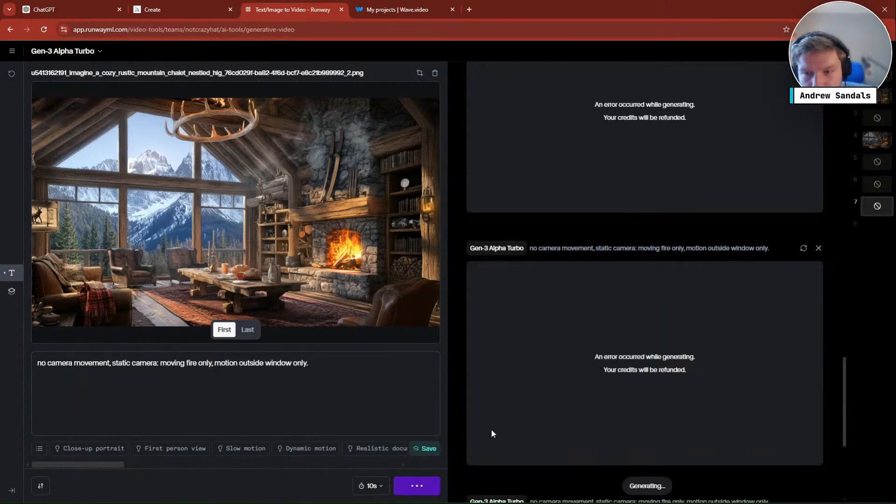
scroll(598, 391, "down", 5)
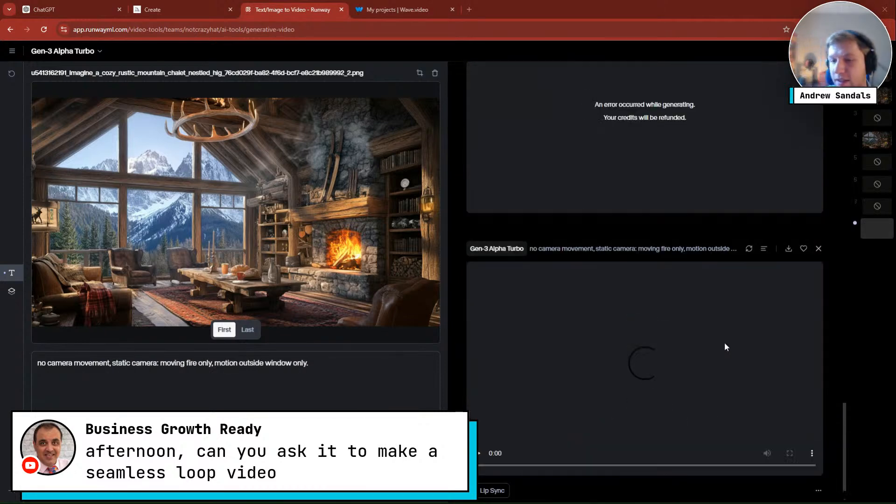
- Skip through the newest chalet video to check its motion, and download it
left_click(480, 424)
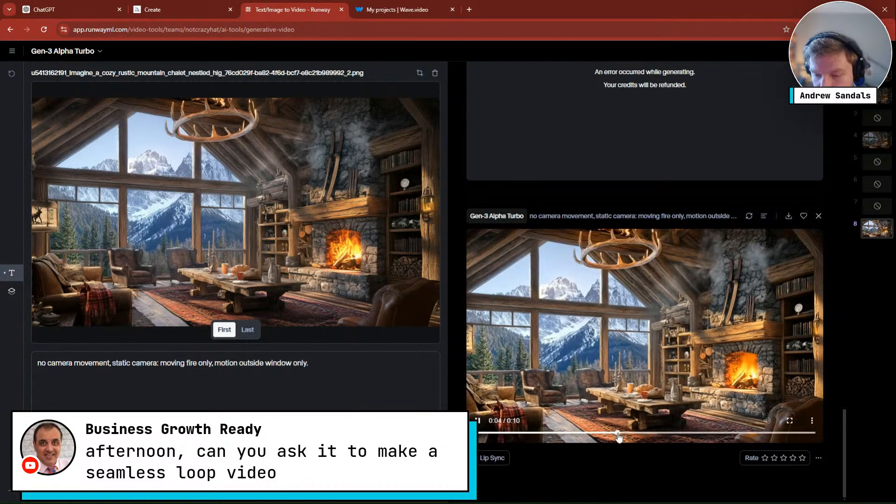
left_click(725, 433)
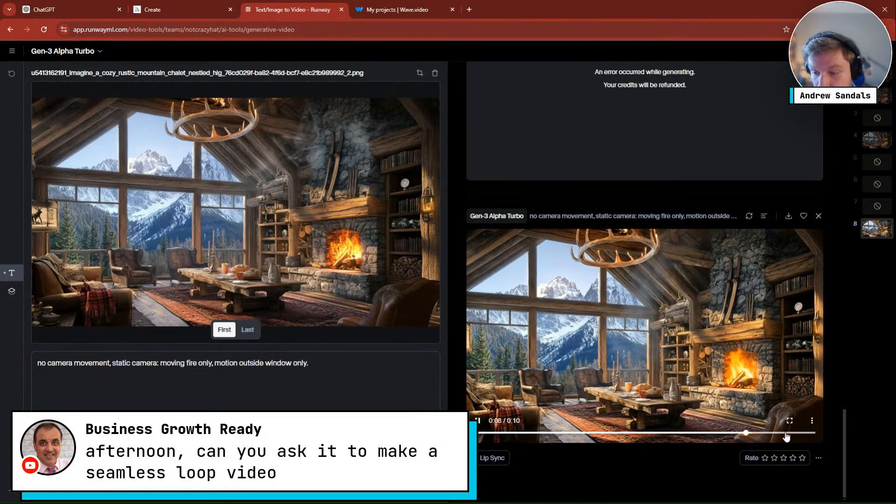
left_click(812, 420)
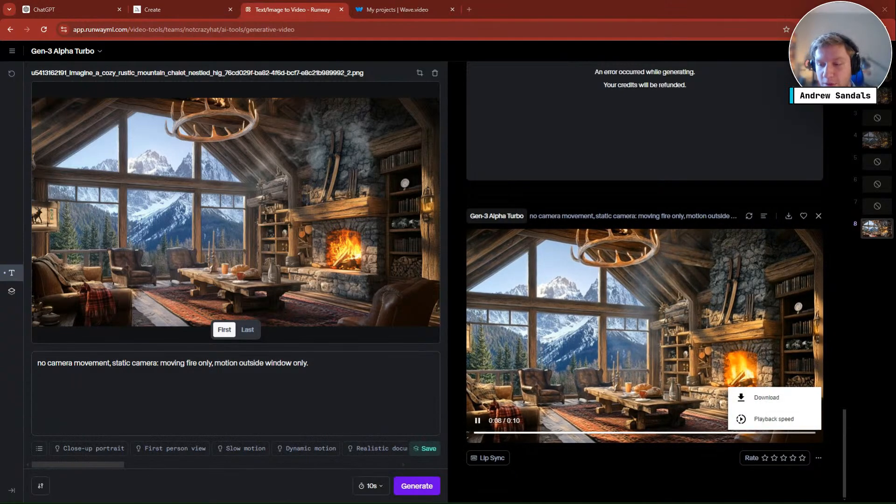
left_click(799, 386)
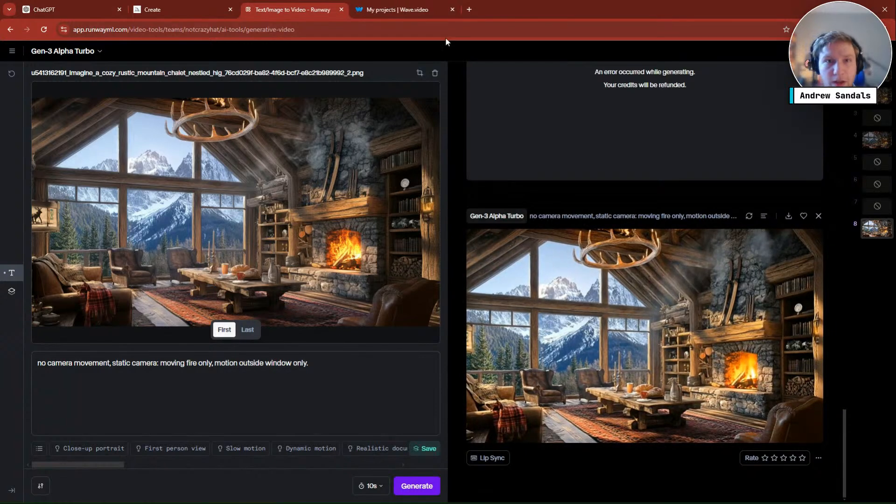
- Switch to Wave.video and start a new project in the horizontal 16:9 format
left_click(408, 14)
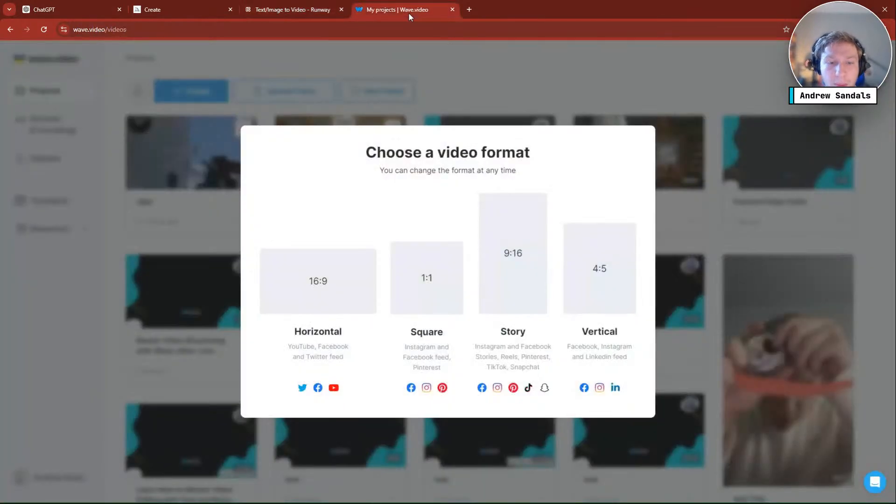
key("ctrl+shift+Tab")
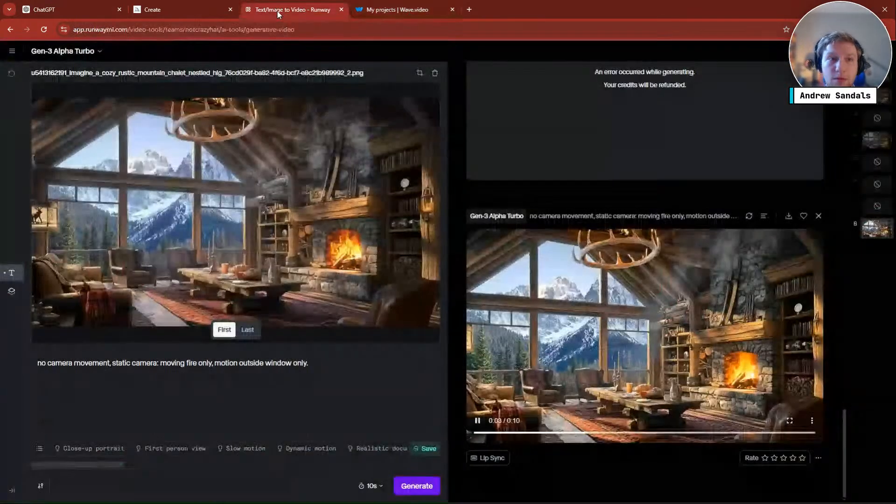
left_click(407, 13)
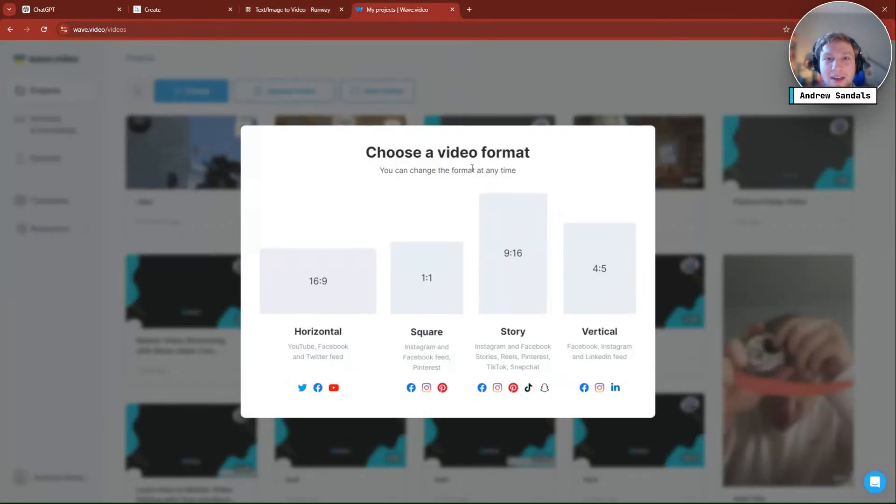
left_click(318, 290)
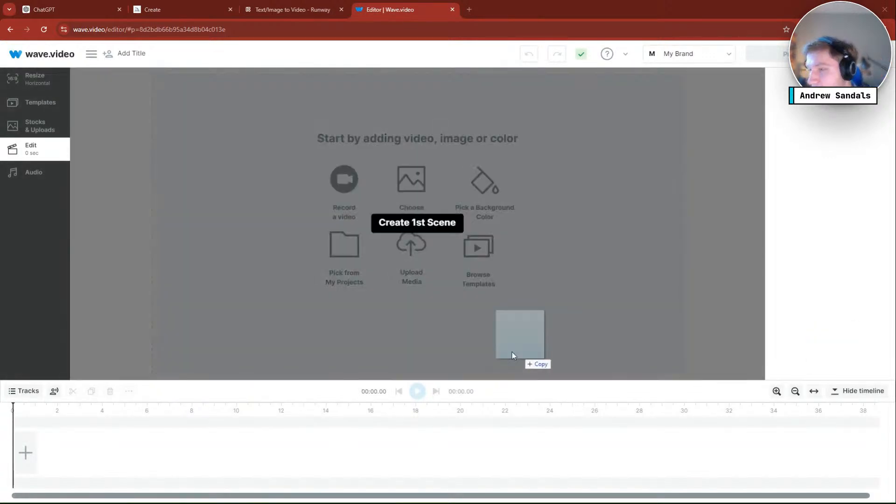
- Upload the downloaded chalet video untrimmed as the first scene and place the playhead near the timeline's start
left_click_drag(511, 351, 465, 261)
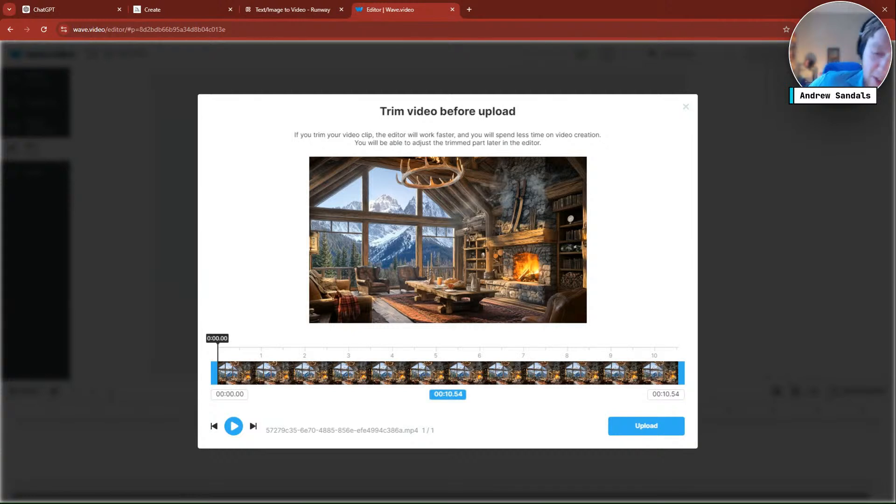
left_click(663, 433)
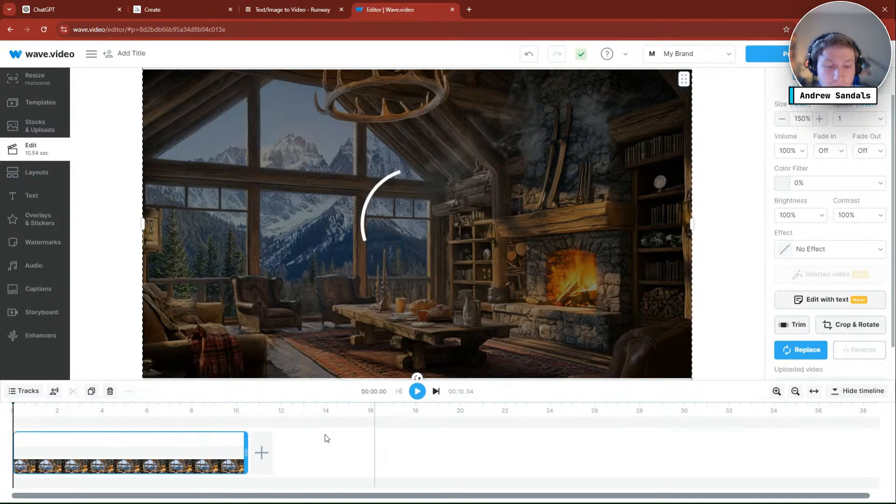
left_click(241, 423)
left_click(16, 422)
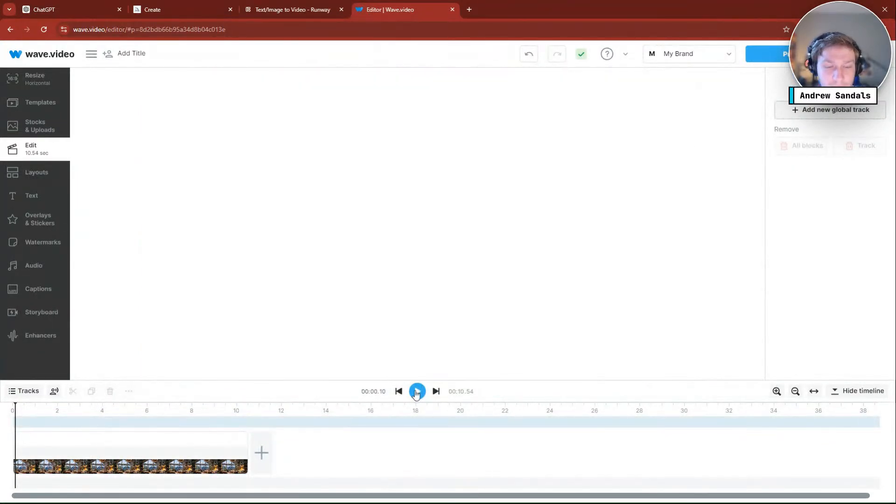
- Preview the chalet clip, and paste a copy of it directly after the original on the timeline
left_click(417, 391)
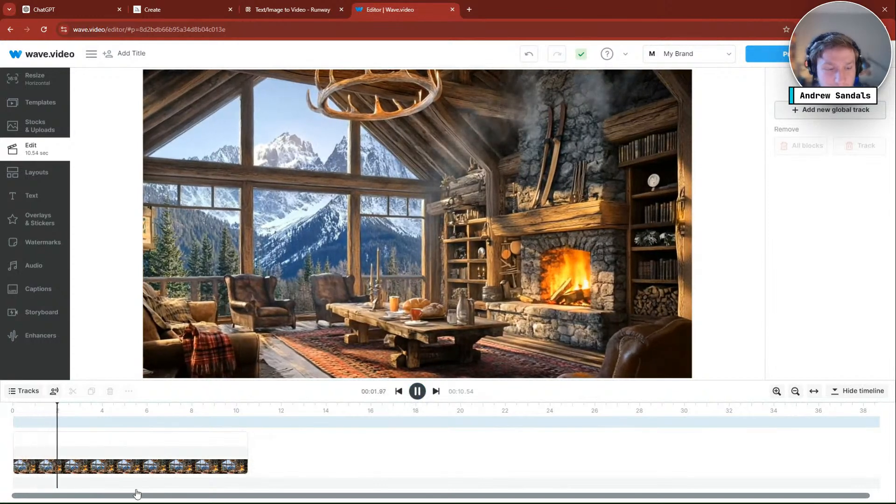
left_click(178, 448)
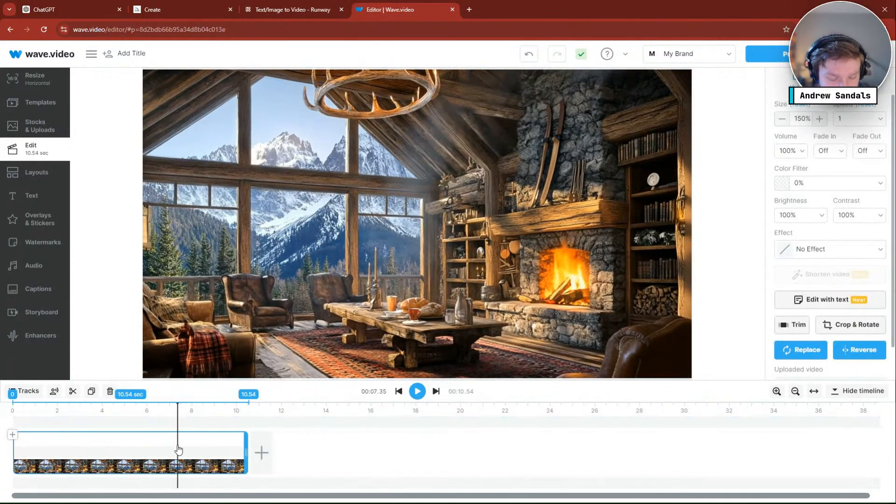
left_click(249, 428)
left_click(248, 429)
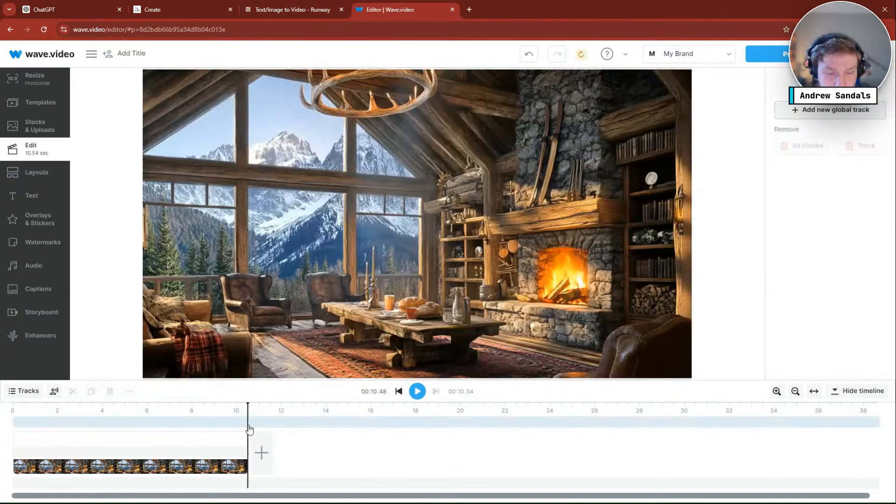
key("ctrl+v")
- Reverse the second chalet clip on the timeline and confirm the reversal
left_click(323, 446)
left_click(458, 448)
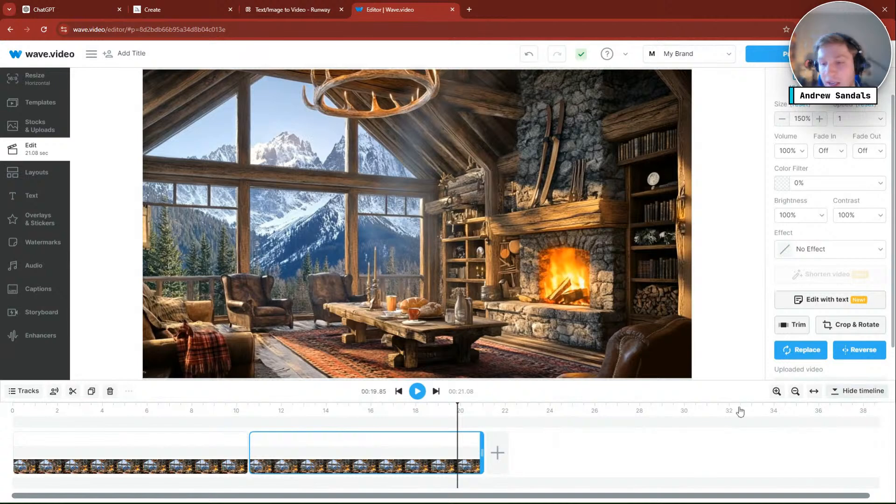
left_click(868, 353)
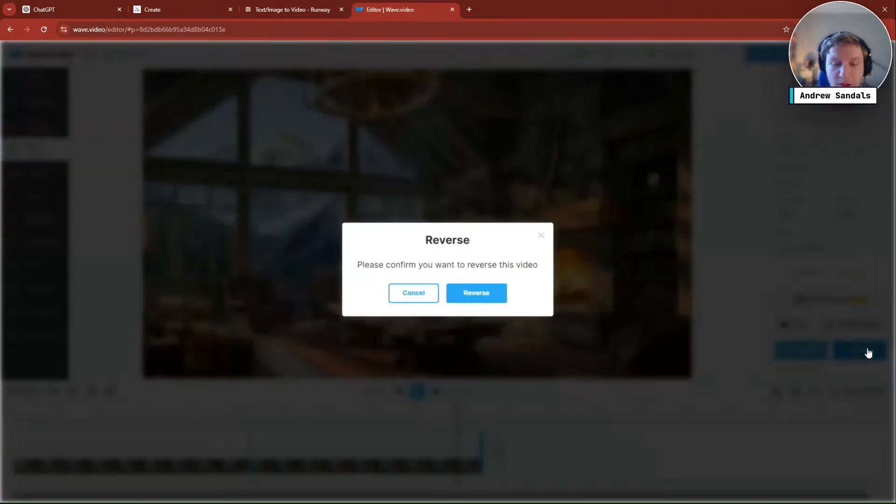
left_click(487, 298)
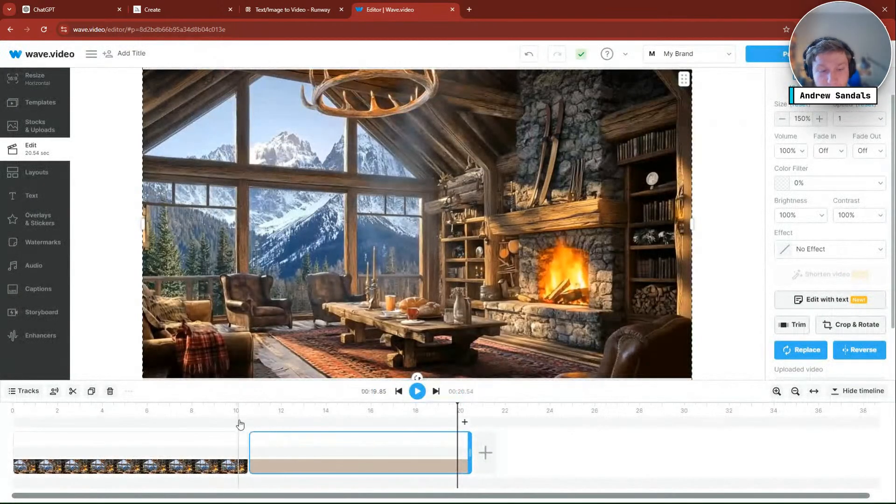
- Return the playhead to about 1 second and play the sequence to check the combined clips
left_click(248, 421)
left_click_drag(249, 422, 36, 421)
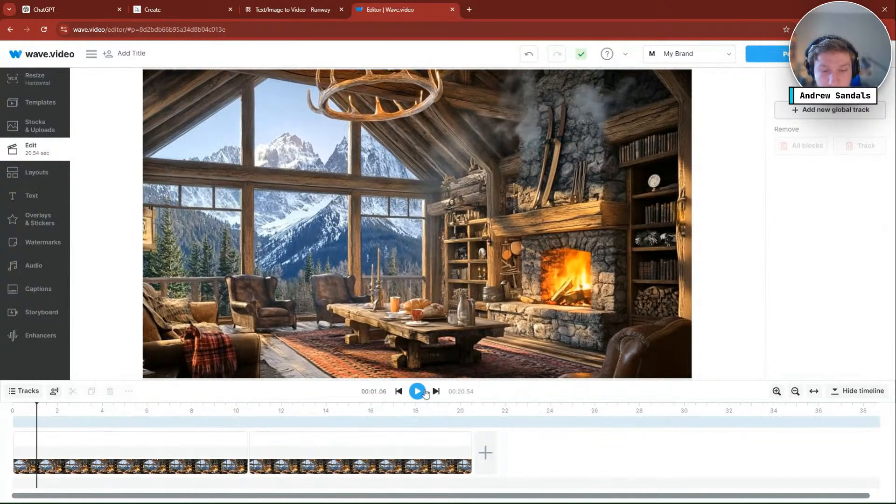
left_click(427, 391)
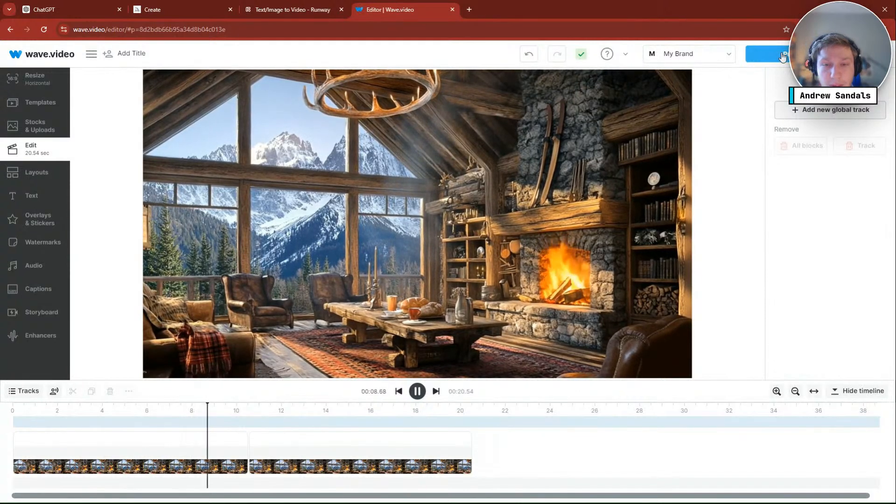
- Publish the project as a video, rendered as a 1080p mp4 in Optimized quality, and download the 1080p file
left_click(783, 57)
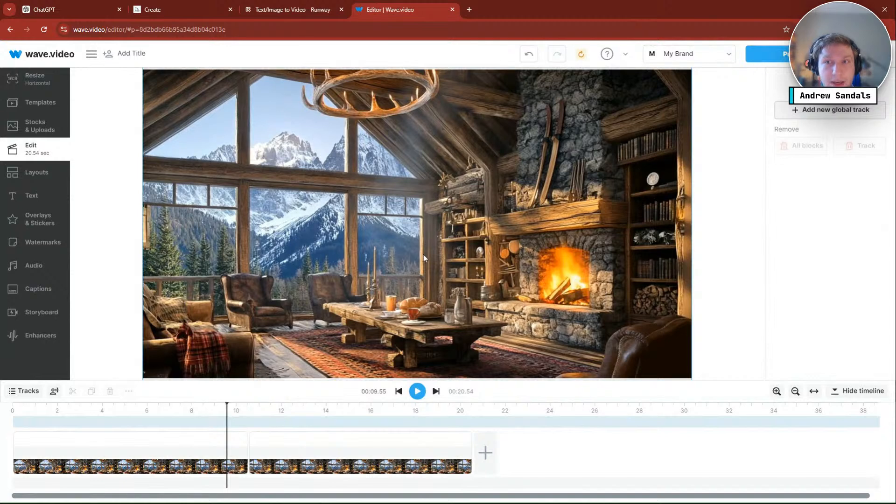
left_click(784, 57)
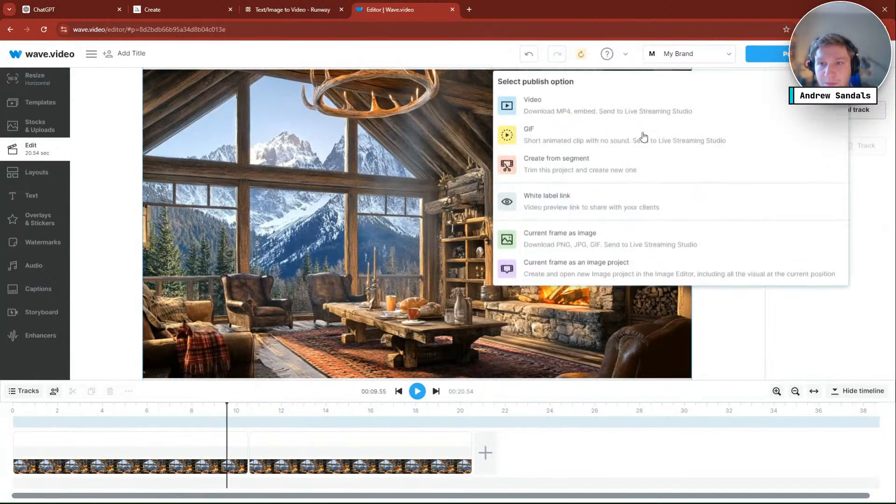
left_click(582, 106)
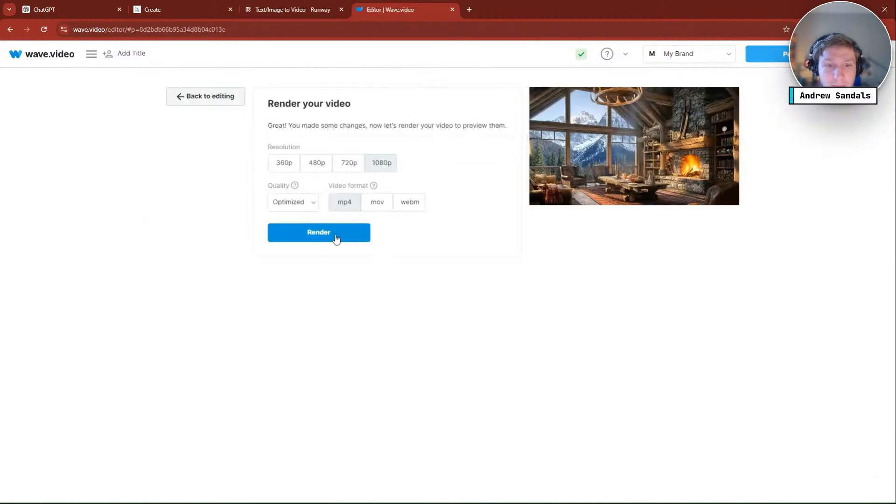
left_click(335, 238)
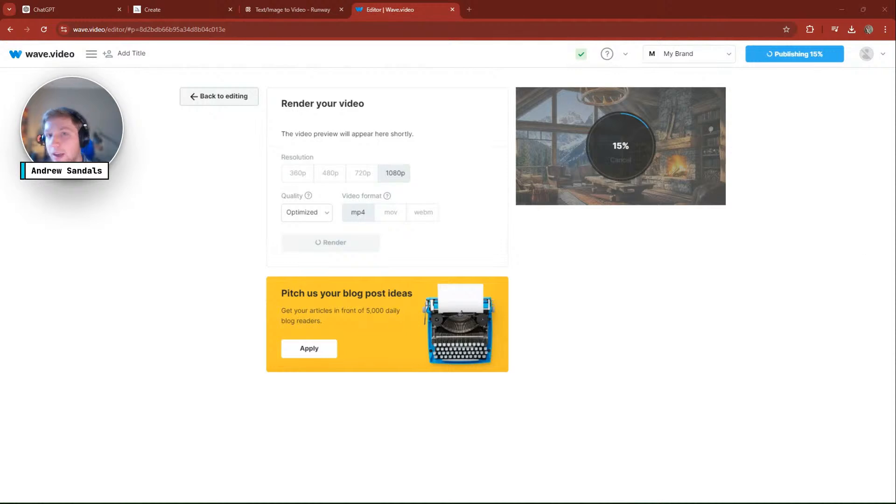
mouse_move(411, 501)
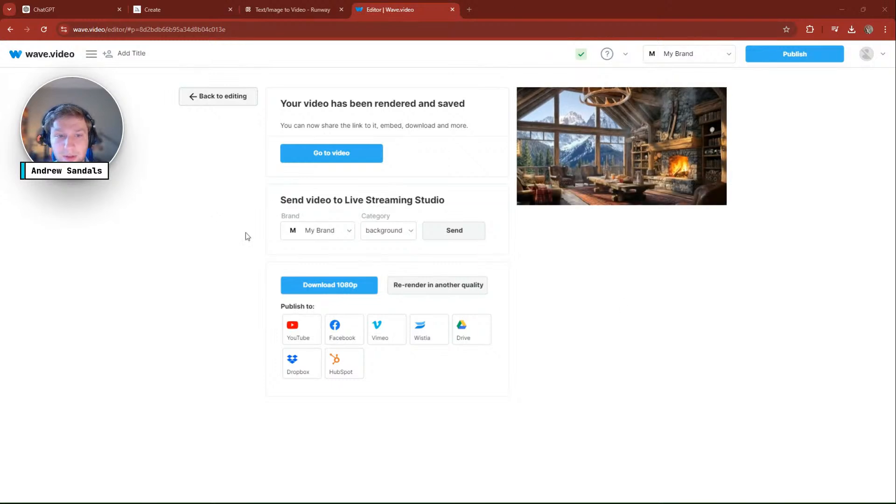
left_click(334, 286)
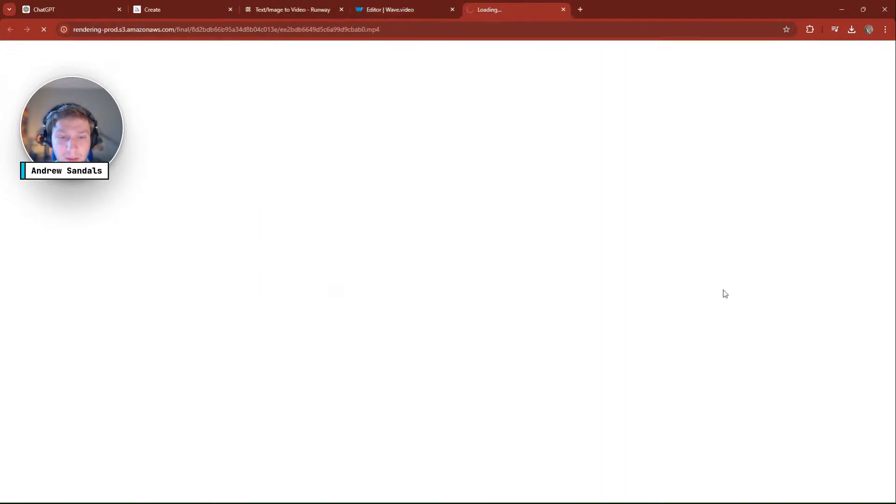